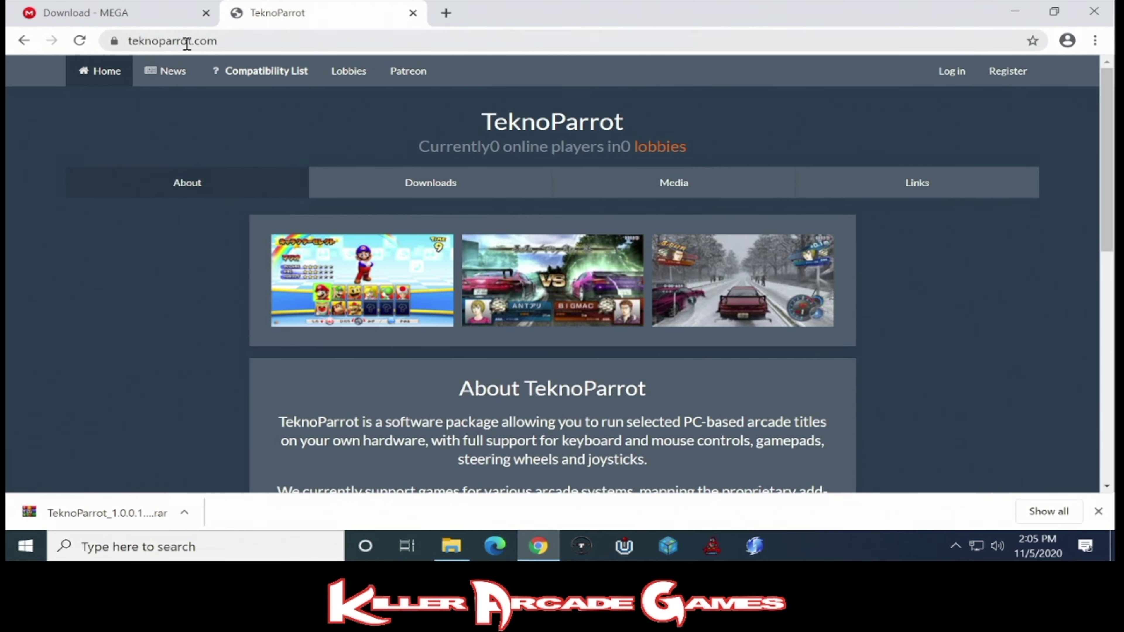
# View the version 1.0.0.140 download on the TeknoParrot site and its MEGA download page
pyautogui.click(428, 188)
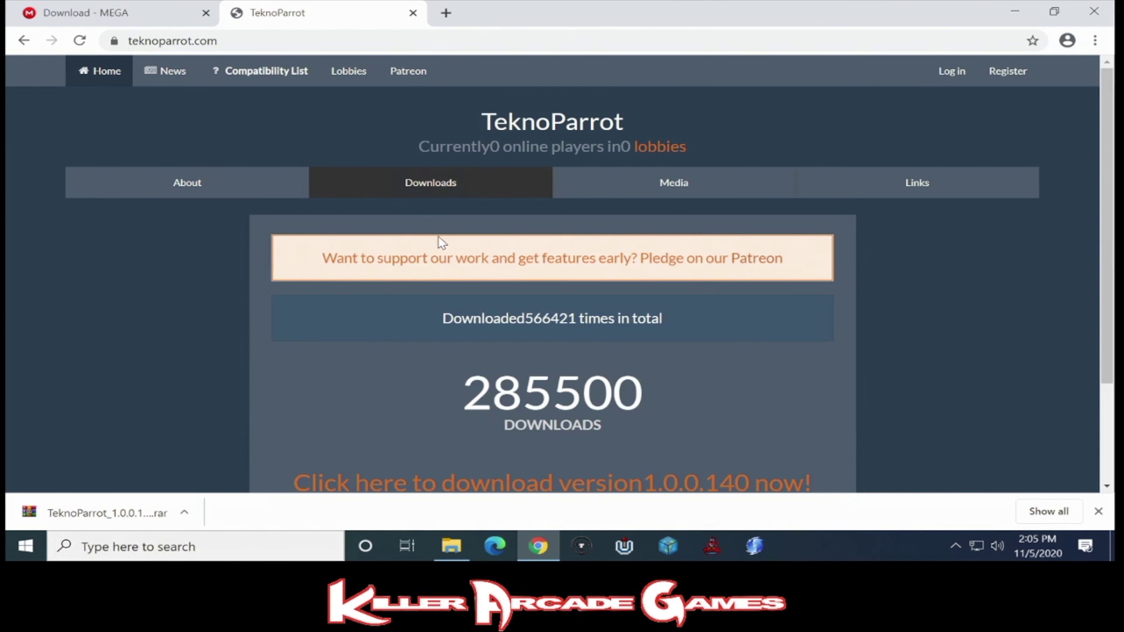
pyautogui.scroll(-3, 451, 310)
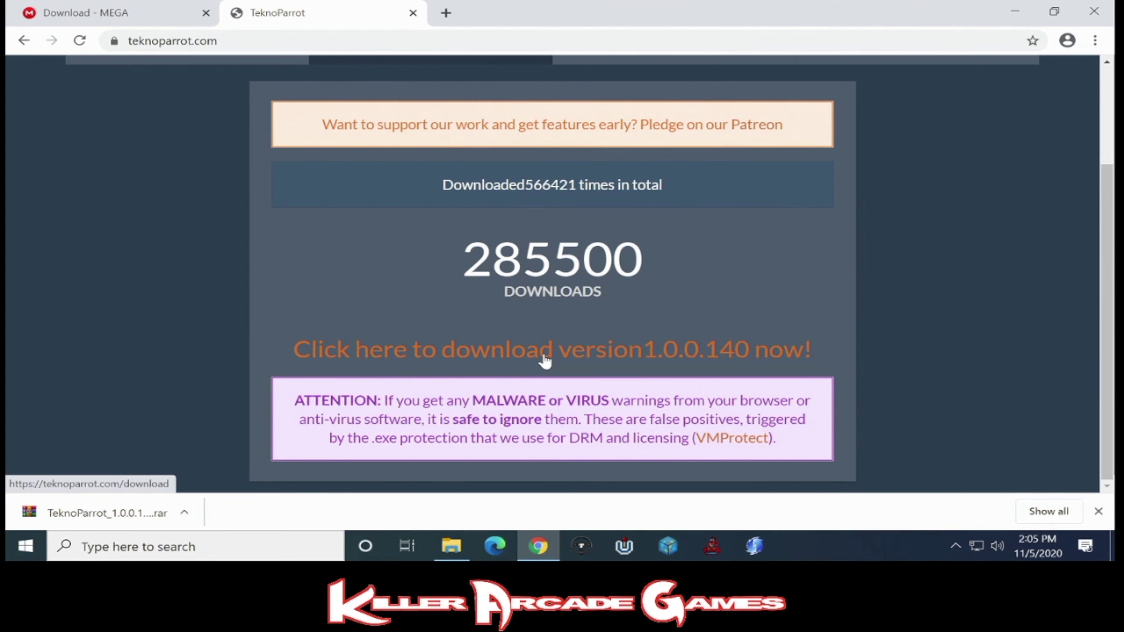
pyautogui.click(155, 17)
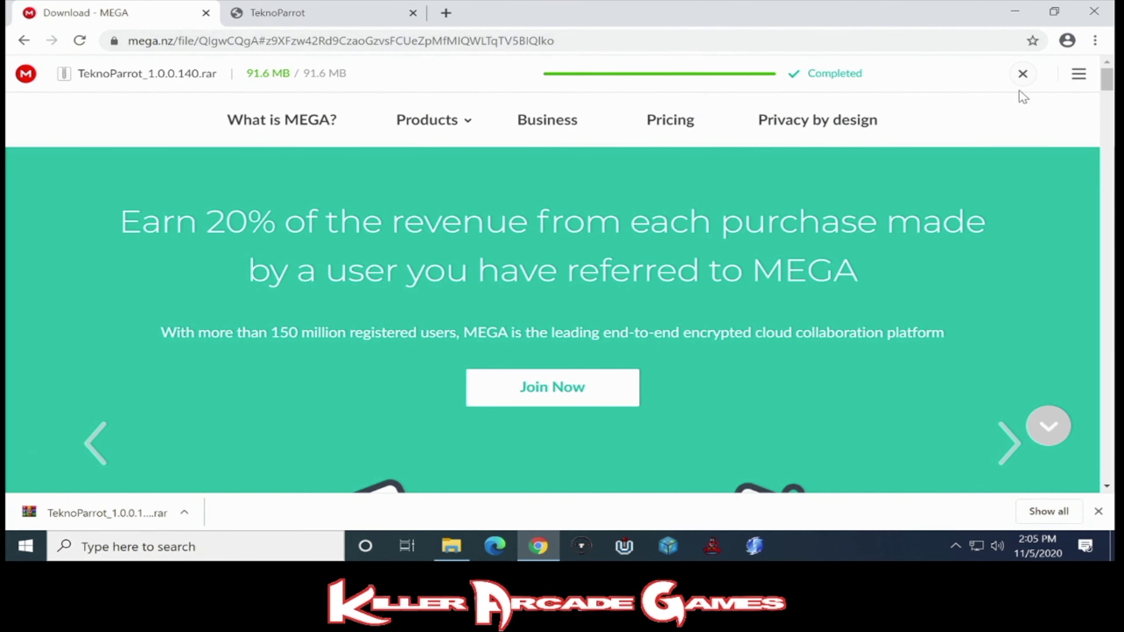
# Leave the browser and open the Downloads folder in File Explorer
pyautogui.click(1111, 7)
pyautogui.press('super+e')
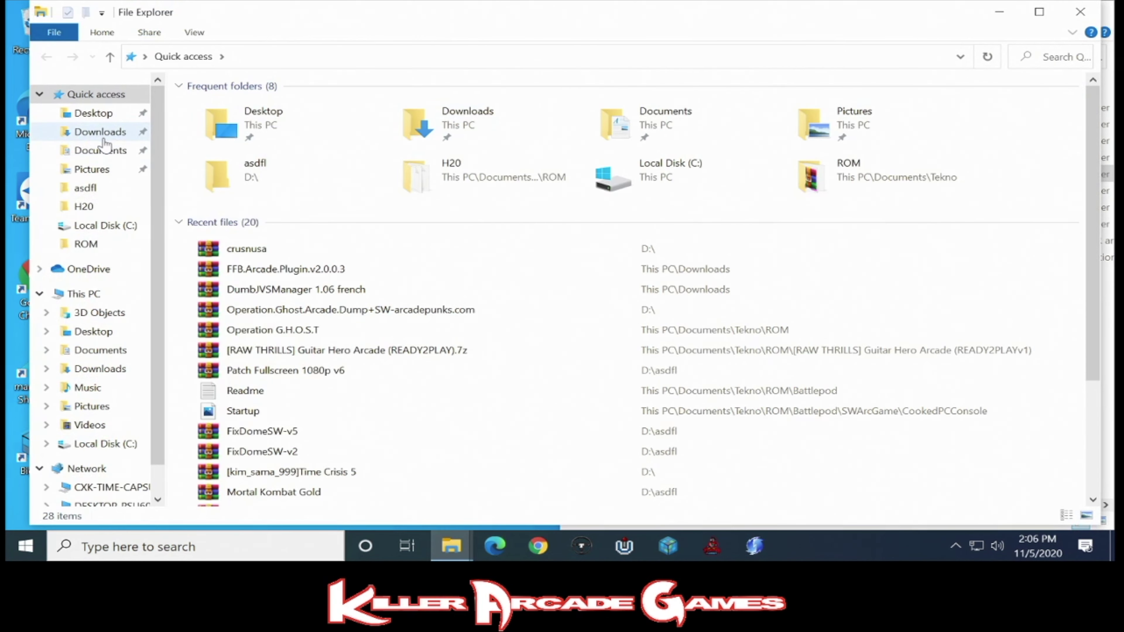
pyautogui.click(103, 139)
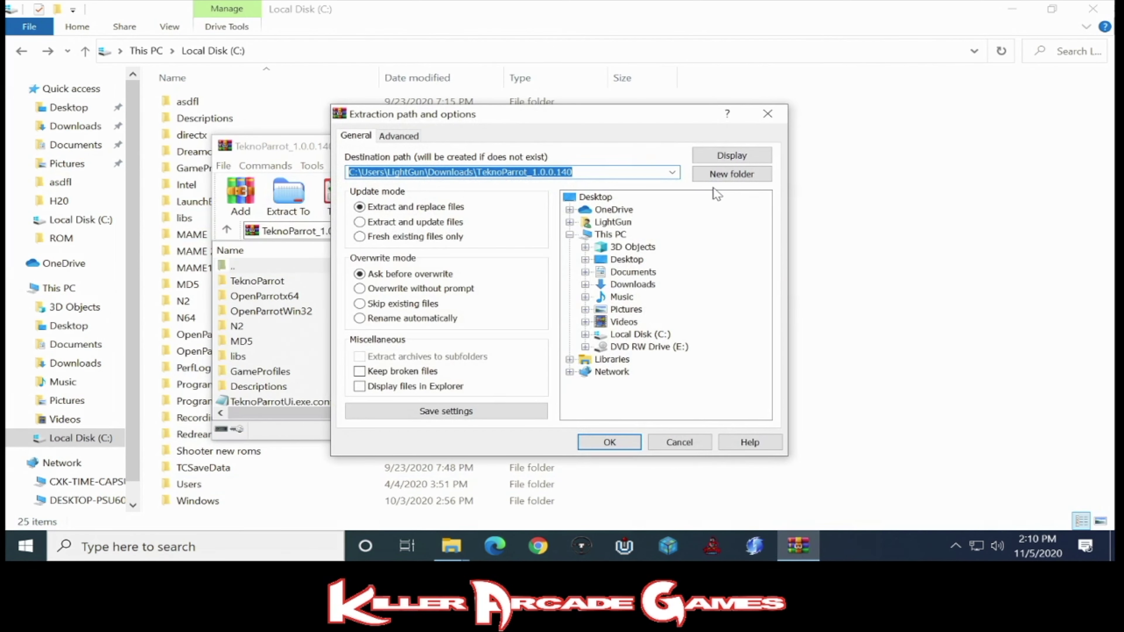
# Extract the TeknoParrot archive to a new folder TeknoParrot_1.0.0.140 on Local Disk (C:) and close the archive
pyautogui.click(640, 338)
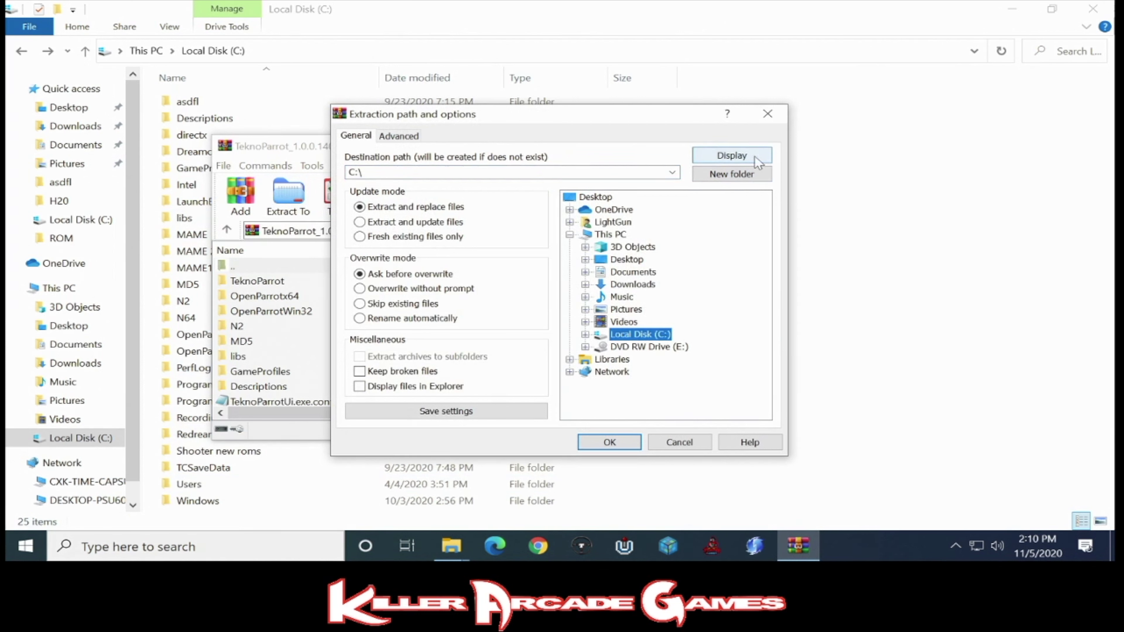
pyautogui.click(731, 174)
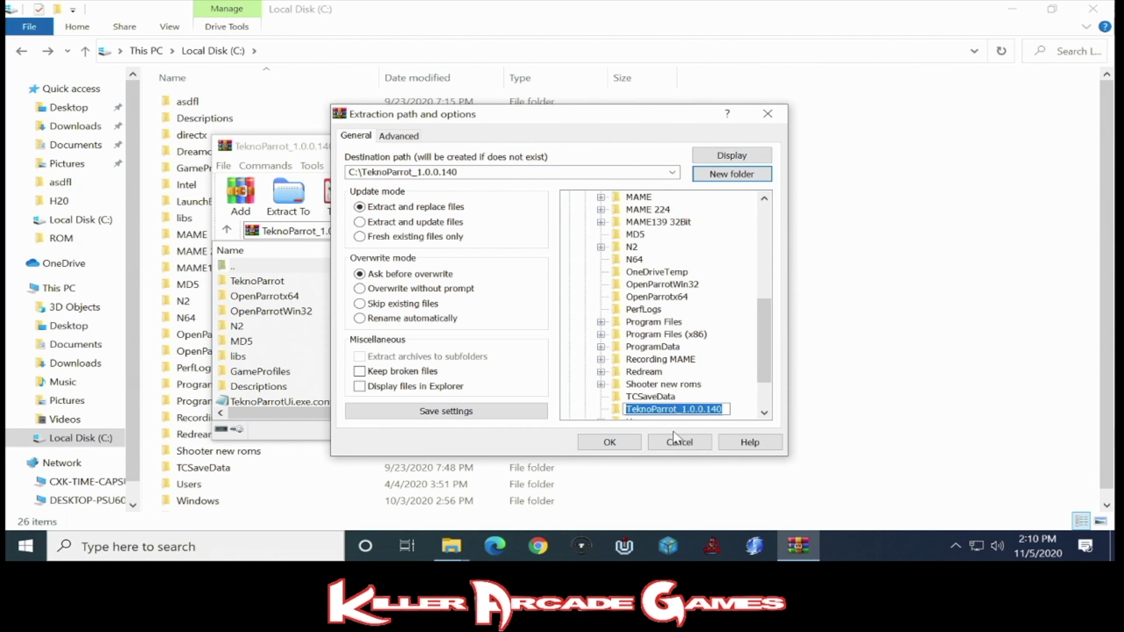
pyautogui.click(613, 443)
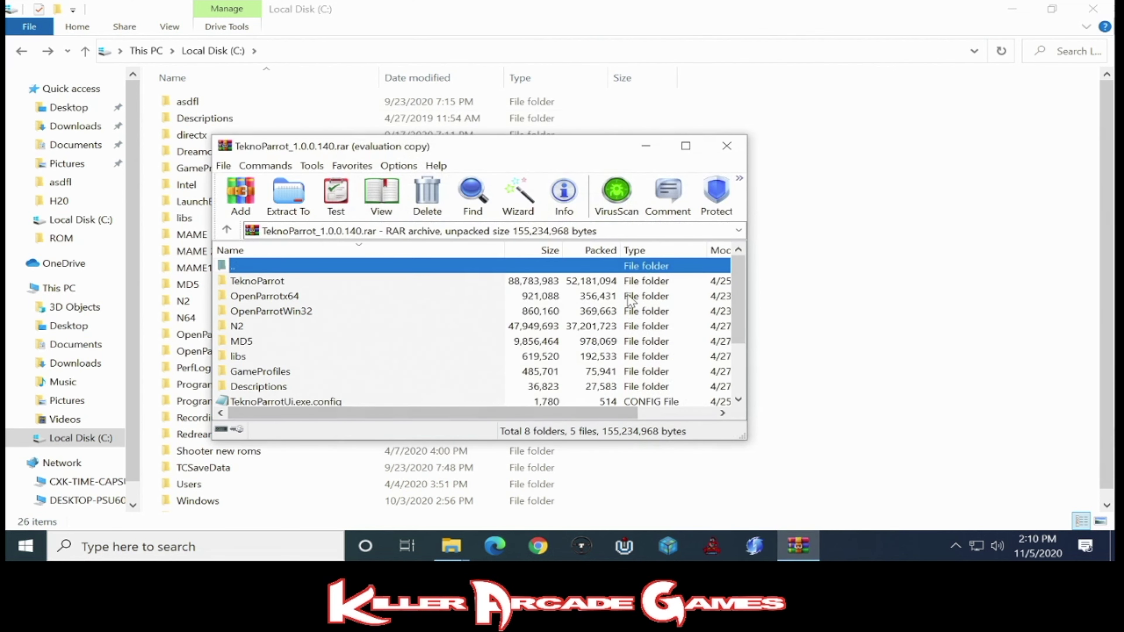
pyautogui.click(726, 146)
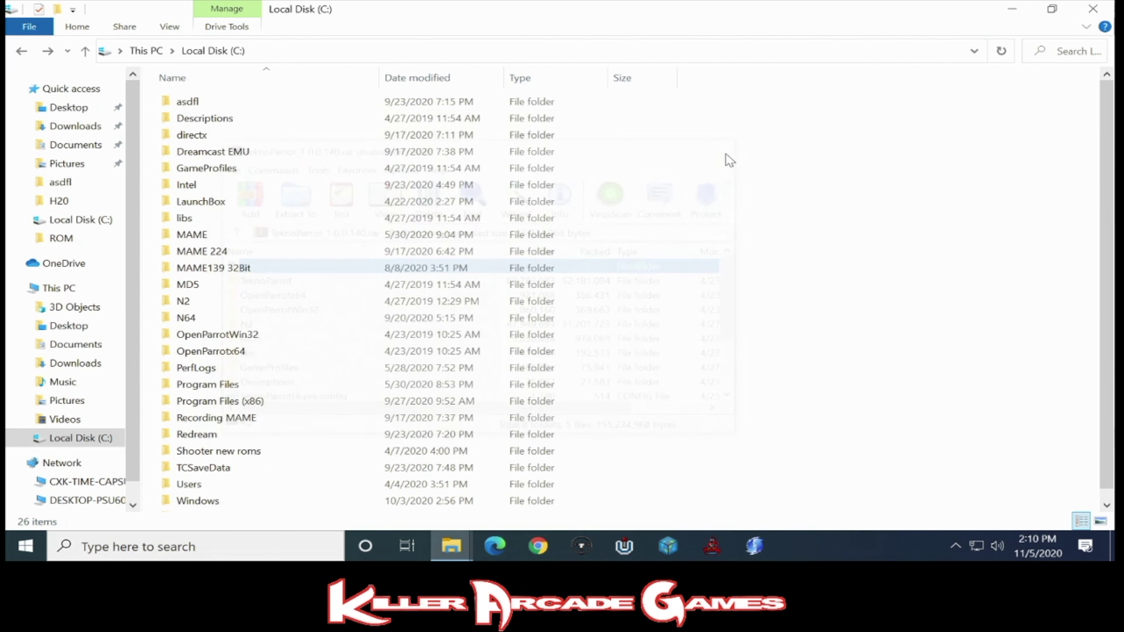
# Launch TeknoParrotUi from C:\TeknoParrot_1.0.0.140, acknowledging the first-run notice and declining to add a game
pyautogui.click(68, 220)
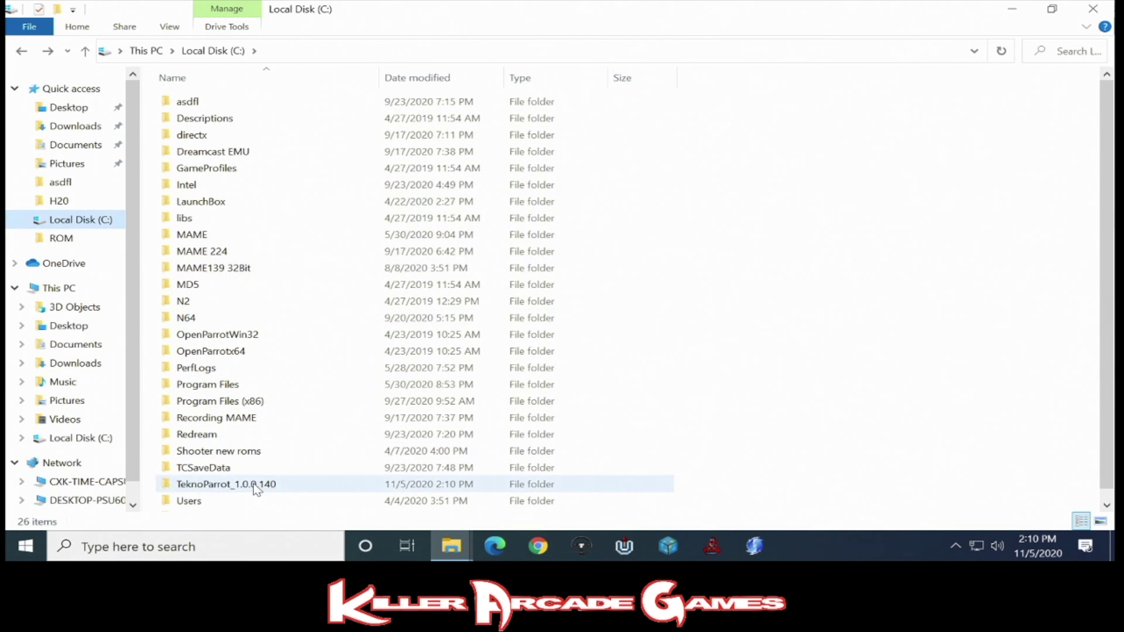
pyautogui.doubleClick(231, 489)
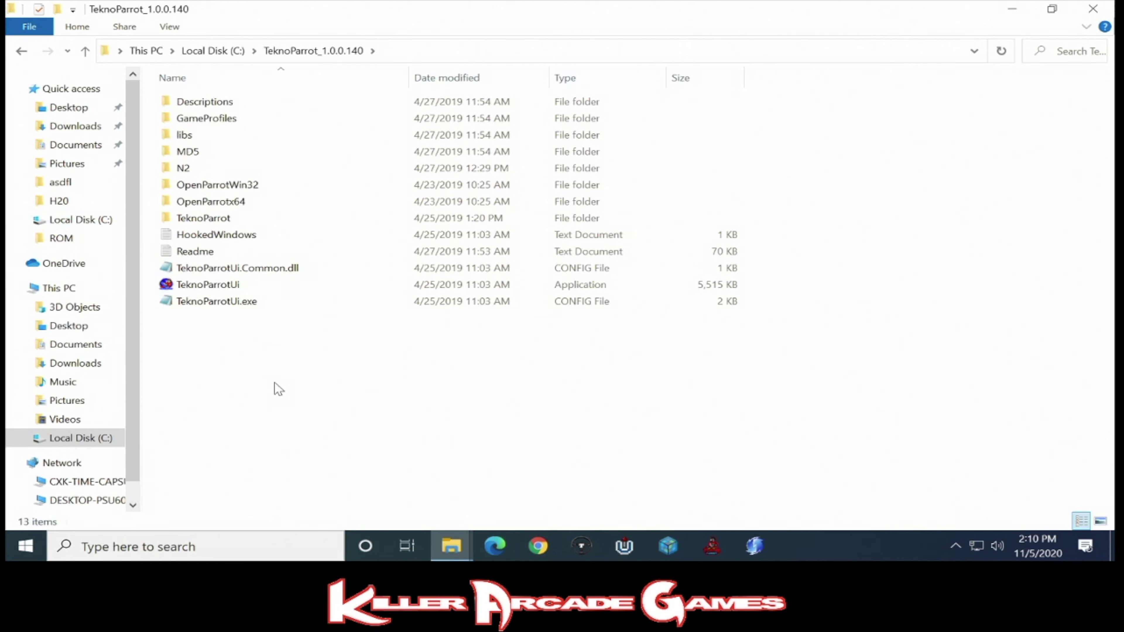
pyautogui.click(271, 286)
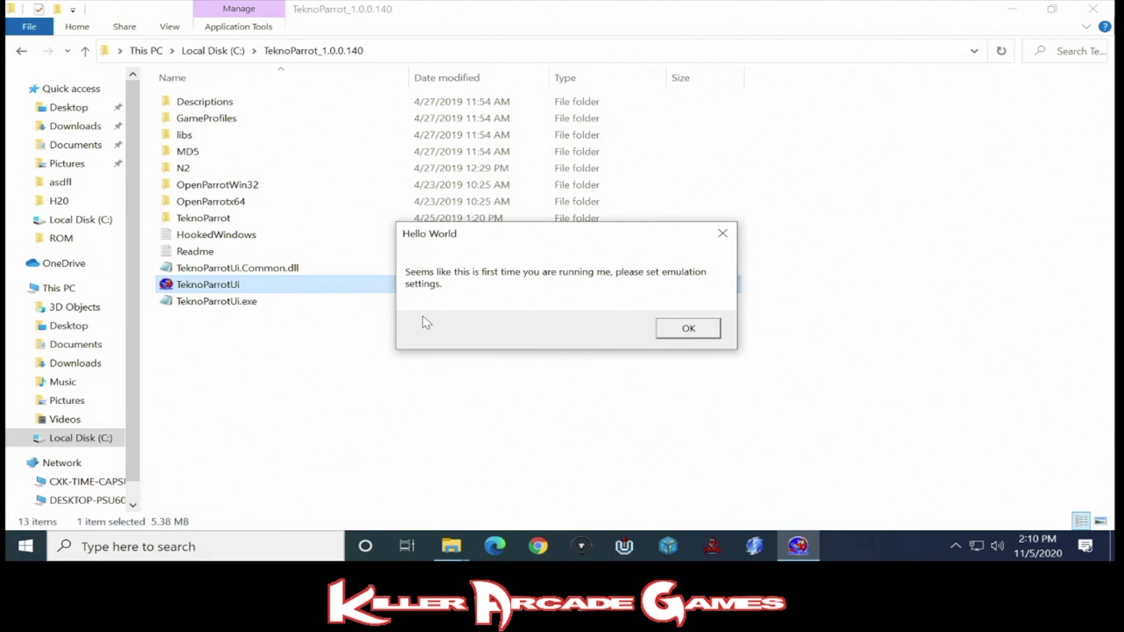
pyautogui.click(673, 333)
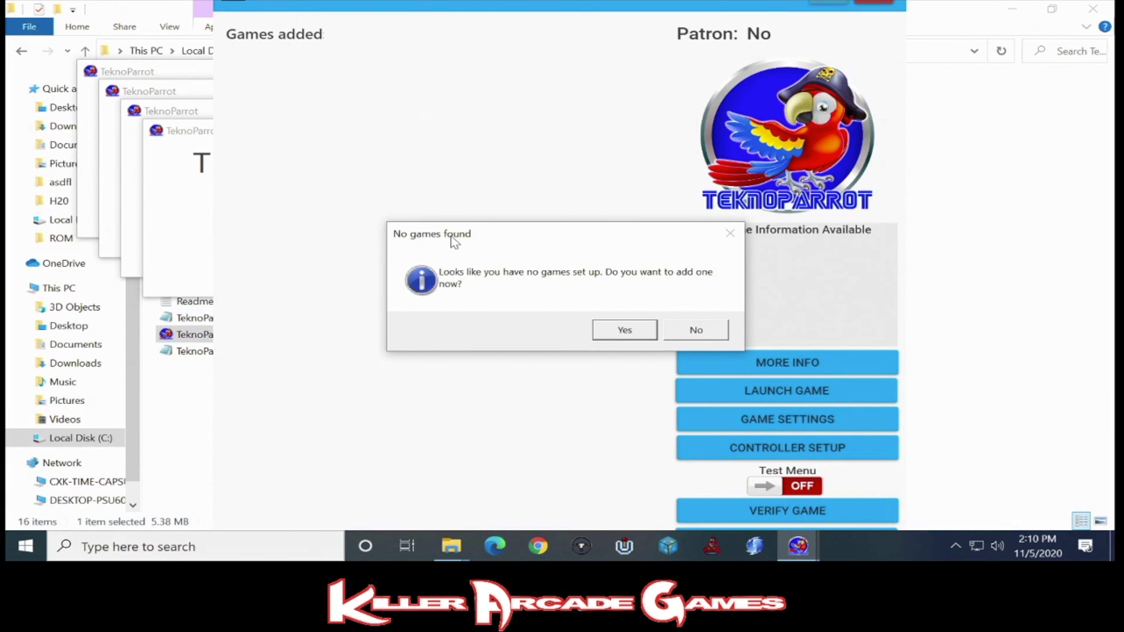
pyautogui.click(693, 335)
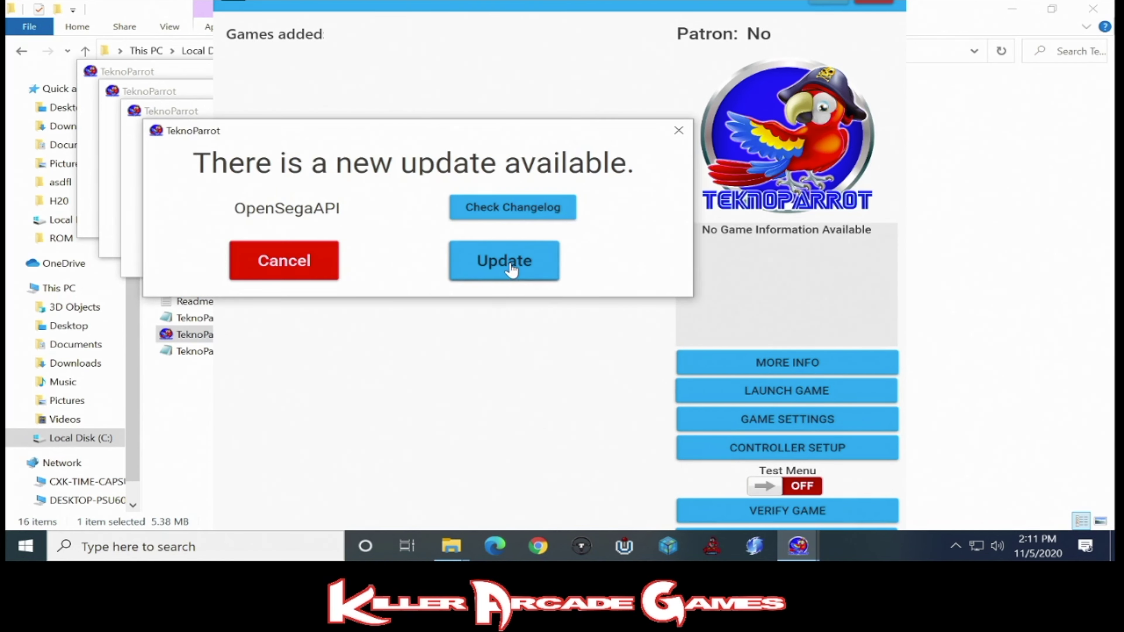
# Install the pending OpenSegaAPI, OpenParrot and TeknoParrotUI updates, restarting the program to finish
pyautogui.click(511, 266)
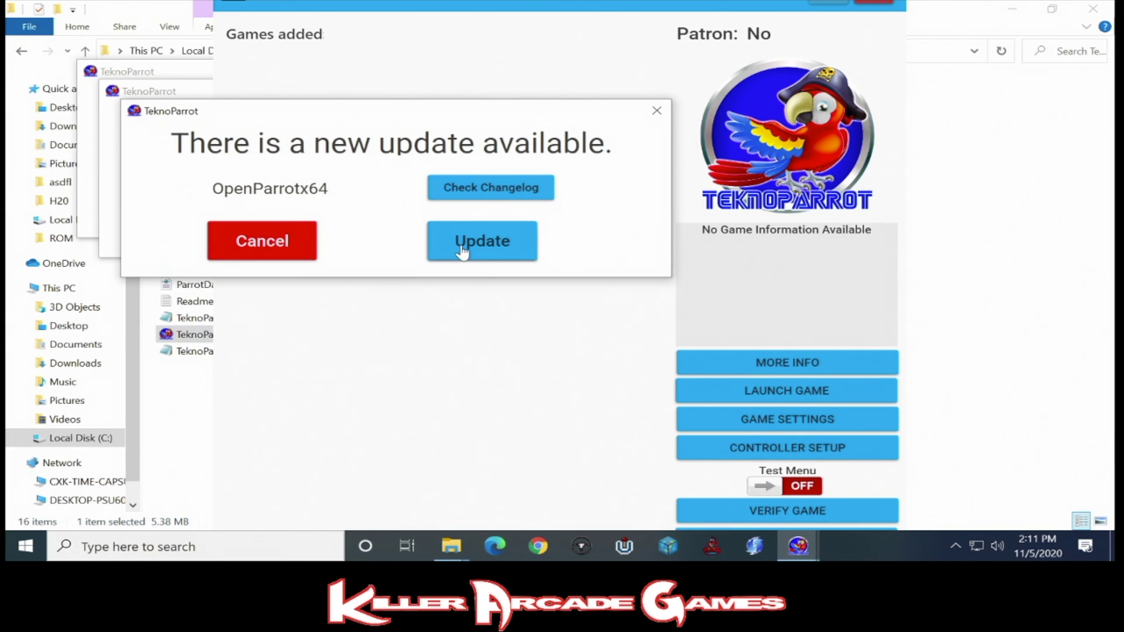
pyautogui.click(462, 248)
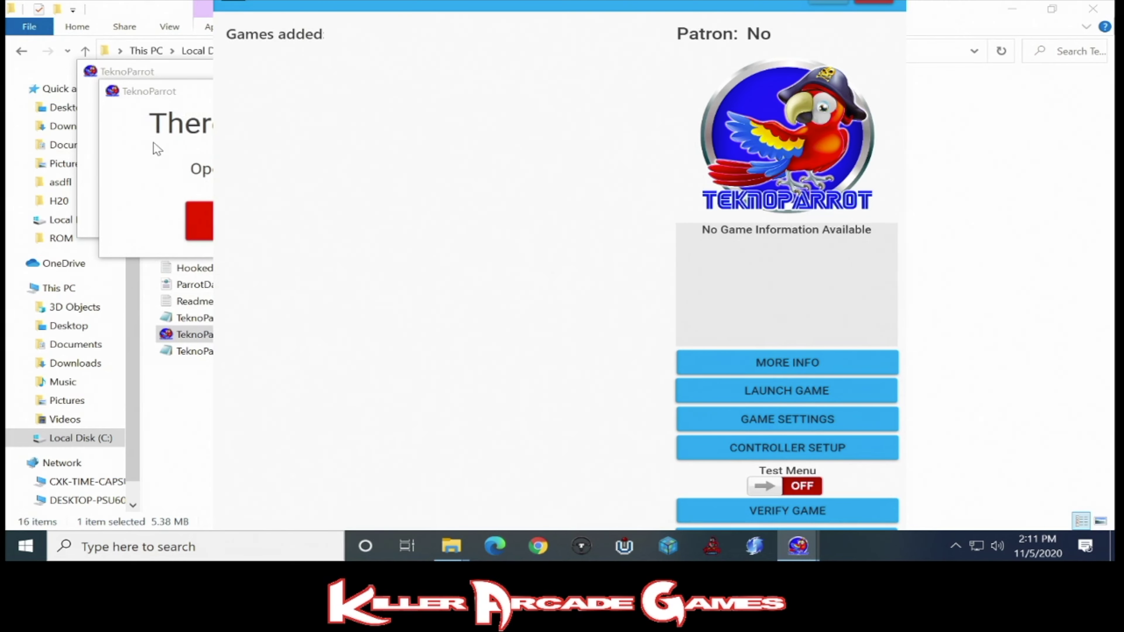
pyautogui.click(431, 221)
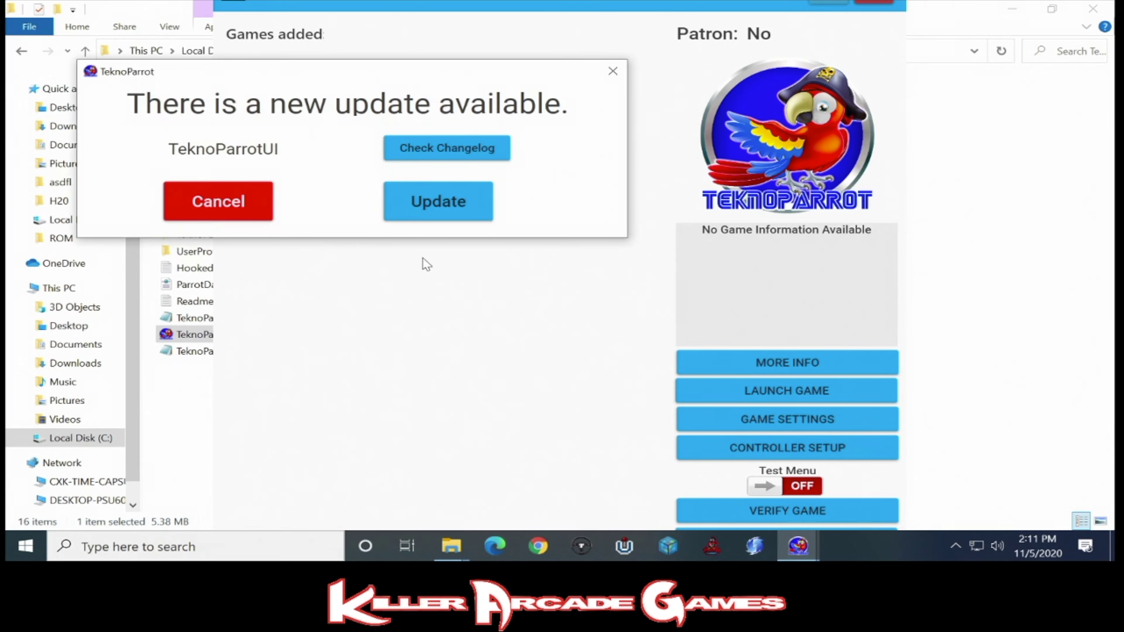
pyautogui.click(442, 216)
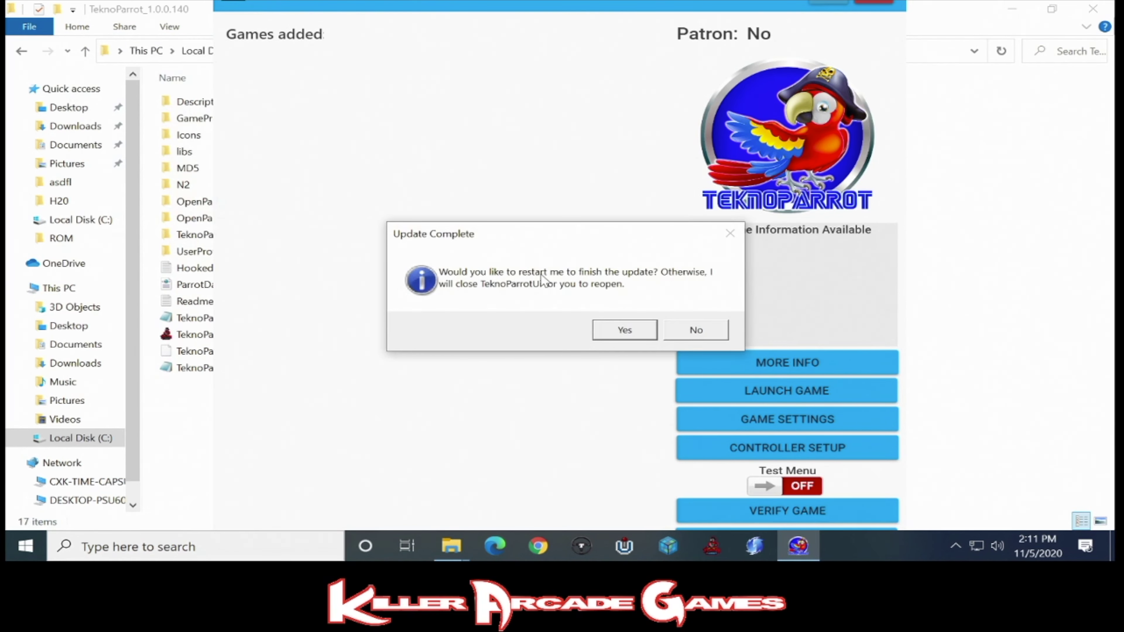
pyautogui.click(625, 329)
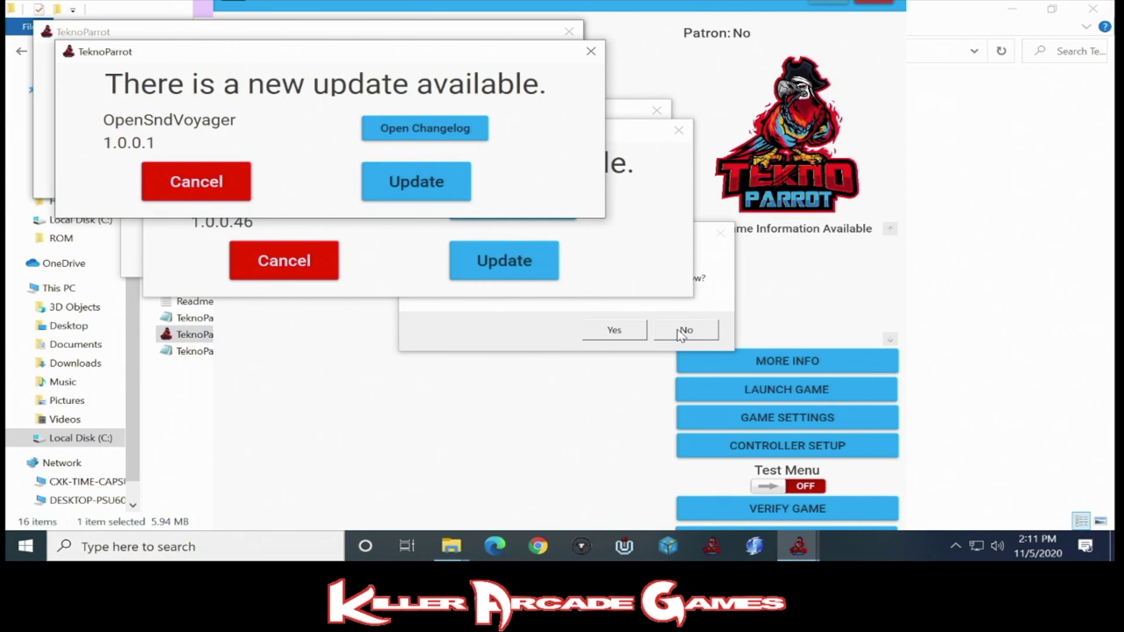
# Update OpenSndVoyager to 1.0.0.1, TeknoParrot to 1.0.0.301 and TeknoParrotN2 to 1.0.0.1
pyautogui.click(432, 186)
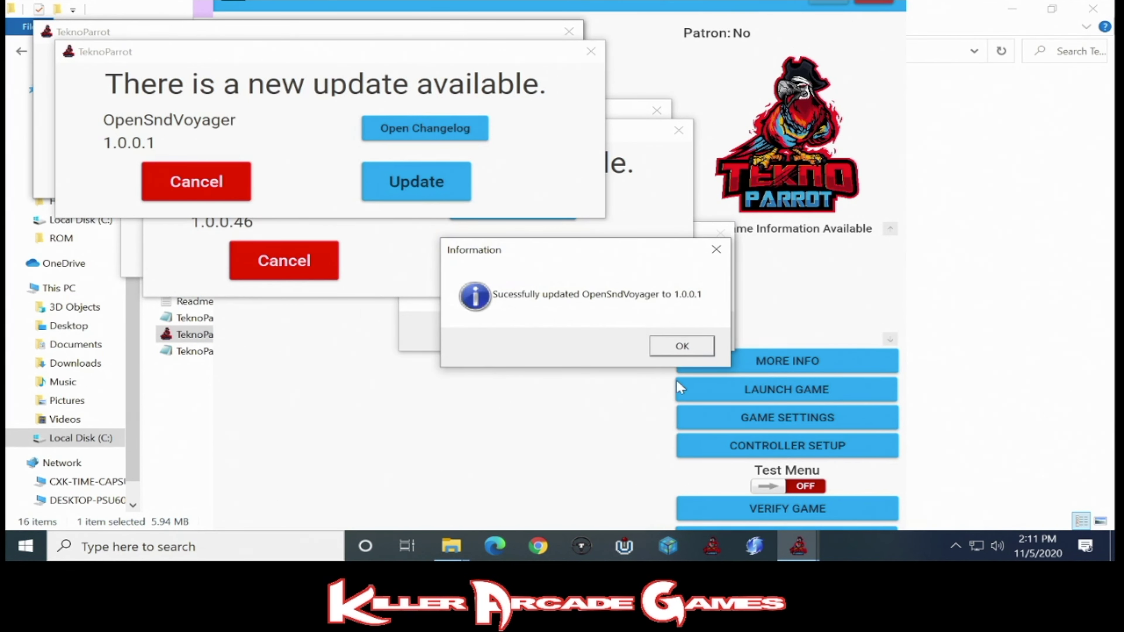
pyautogui.click(686, 348)
pyautogui.click(409, 161)
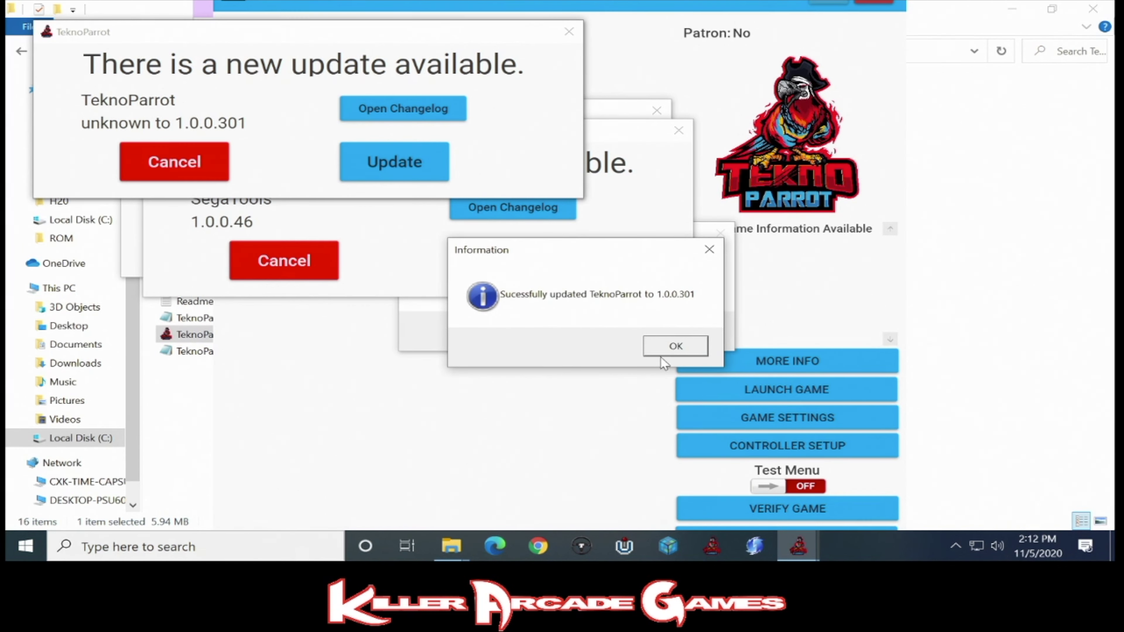
pyautogui.click(676, 347)
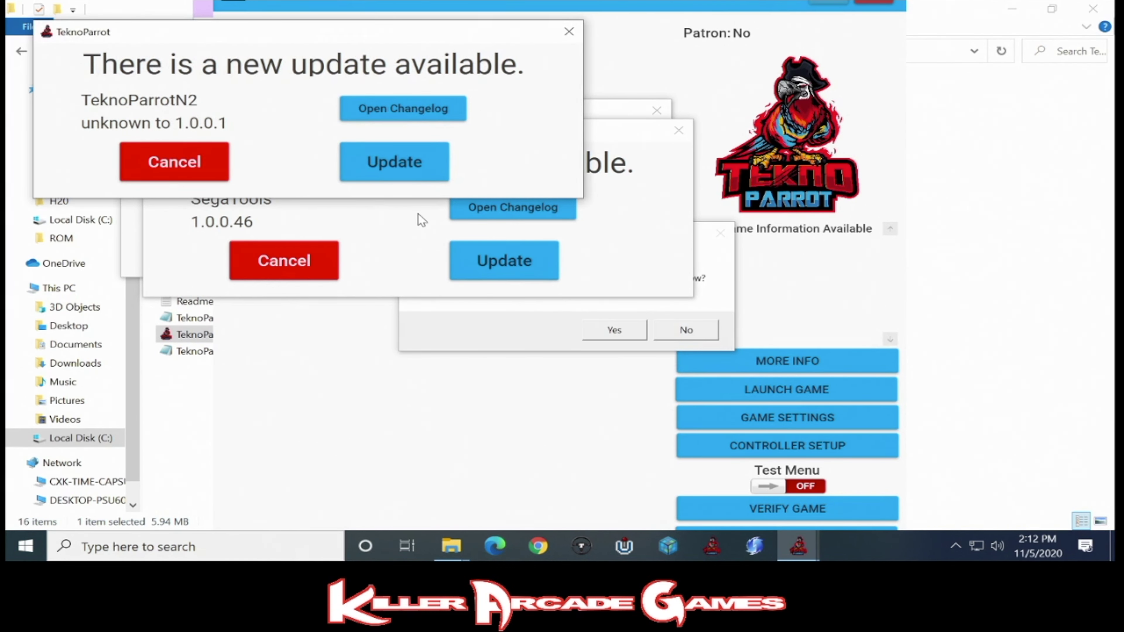
pyautogui.click(412, 170)
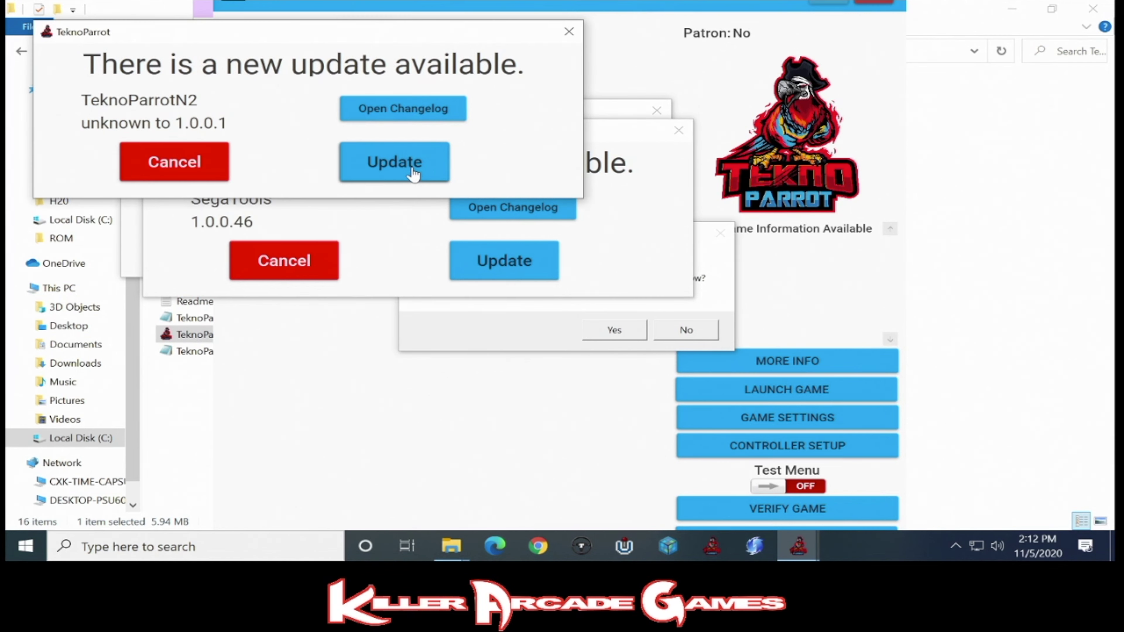
pyautogui.click(661, 346)
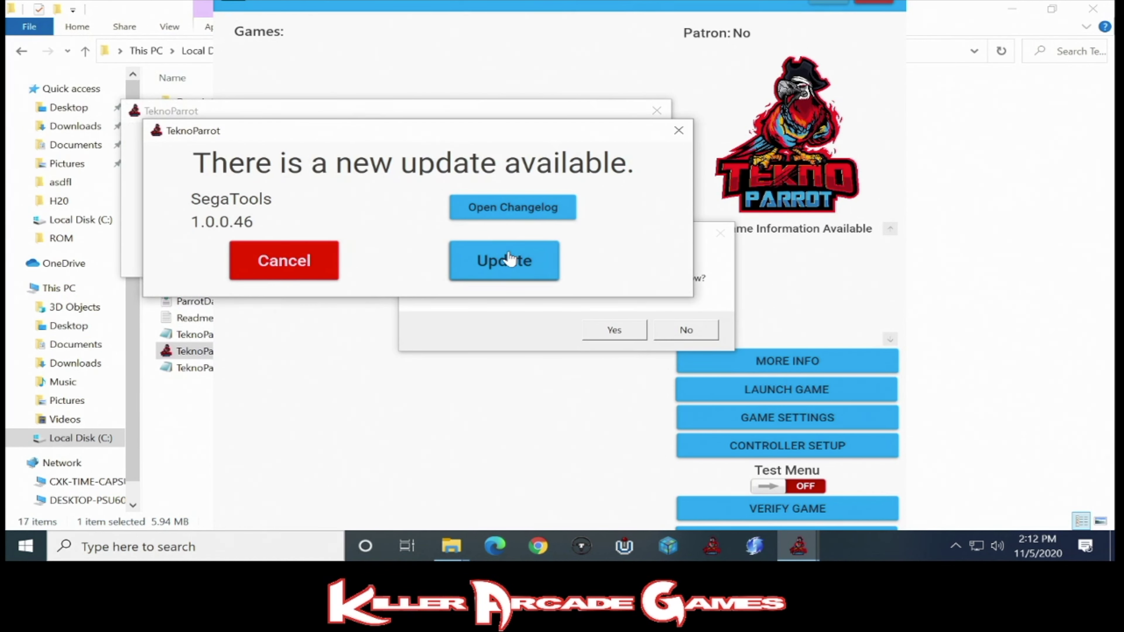
# Update SegaTools to 1.0.0.46 and install the one remaining component update
pyautogui.click(509, 259)
pyautogui.click(657, 343)
pyautogui.click(500, 245)
pyautogui.click(692, 348)
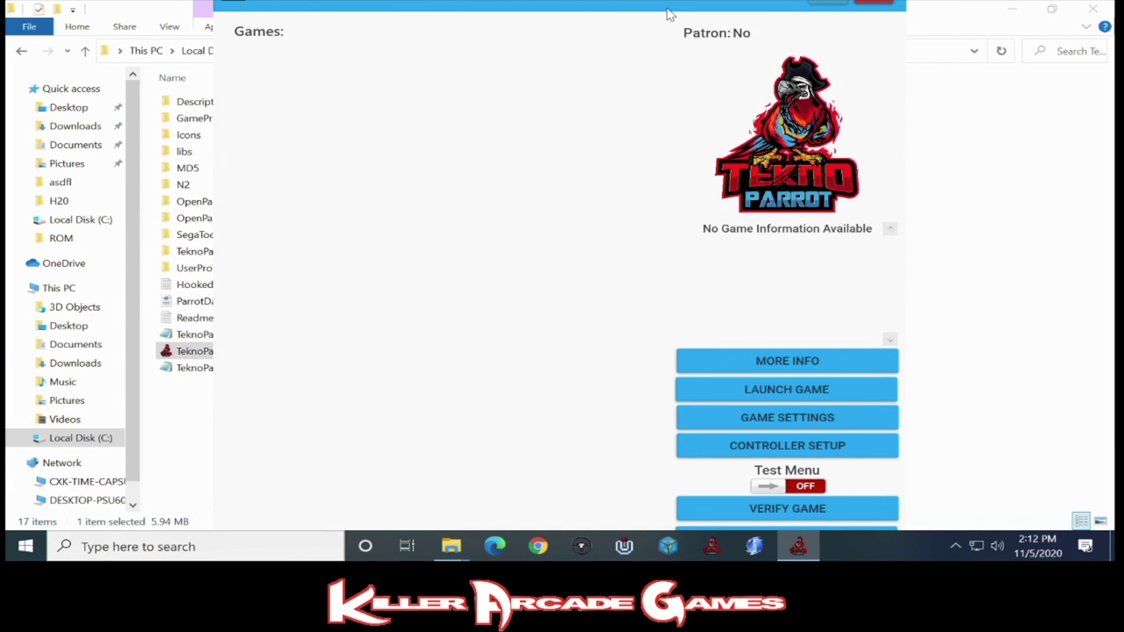
# Move the TeknoParrot UI window fully into view and look over its main navigation options
pyautogui.moveTo(670, 8); pyautogui.dragTo(648, 51)
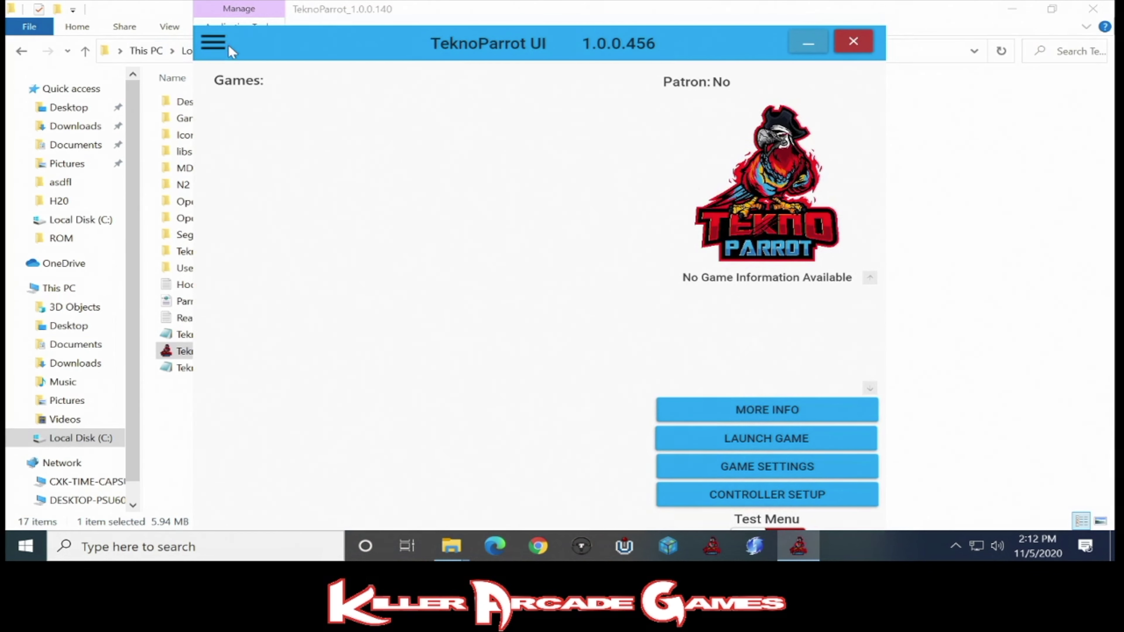
pyautogui.click(217, 42)
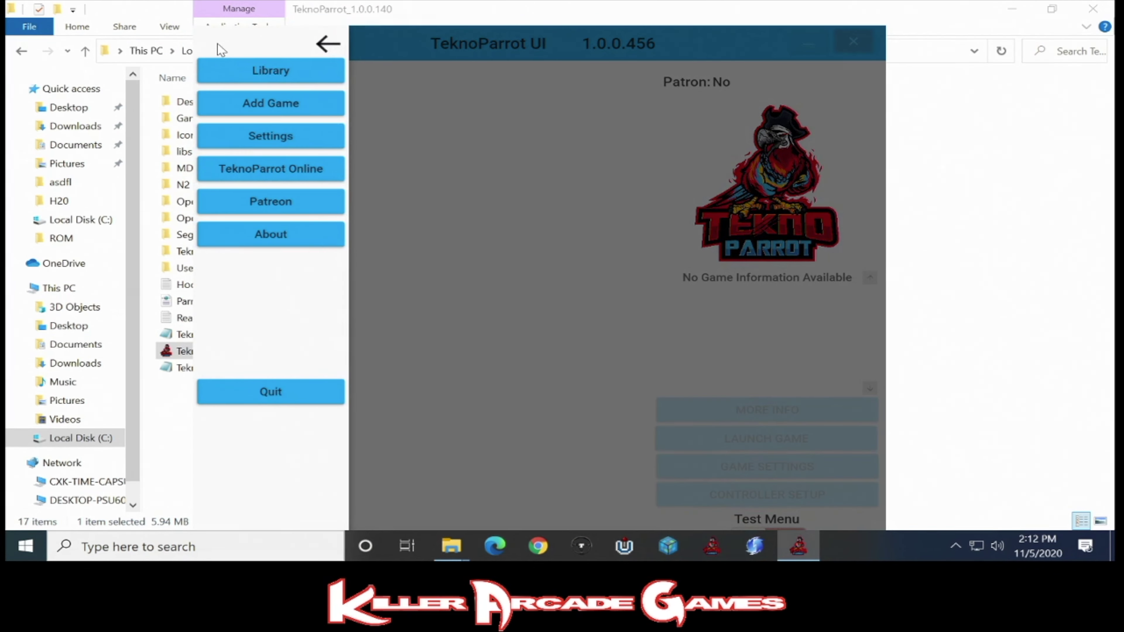
pyautogui.click(327, 44)
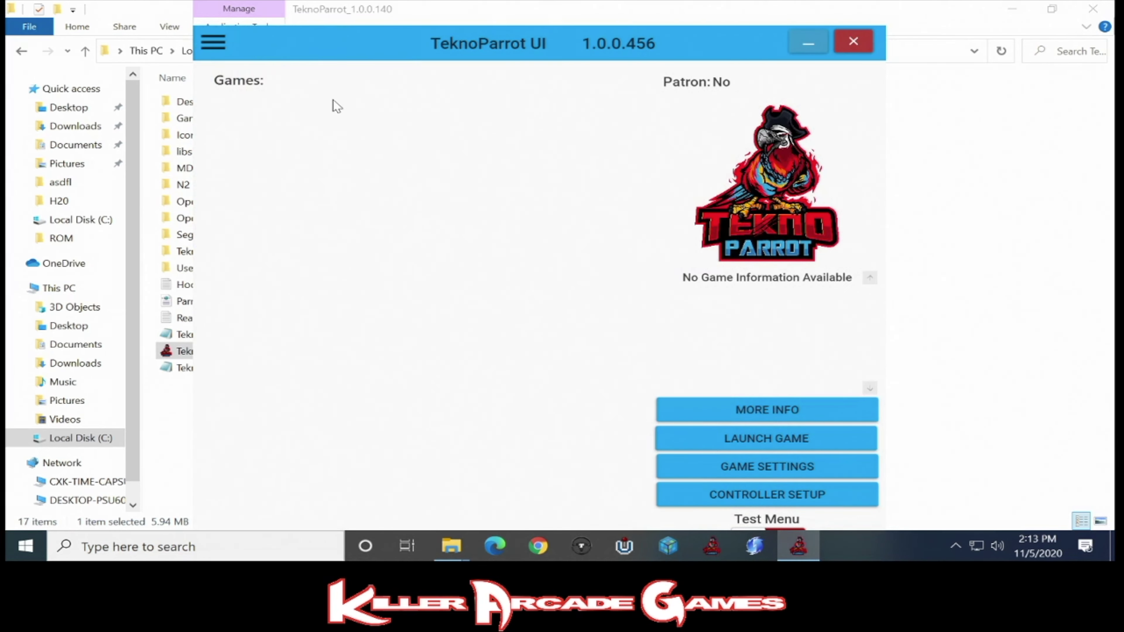
# Switch to File Explorer and open Documents > Tekno > ROM in a second window beside the TeknoParrot folder
pyautogui.click(933, 32)
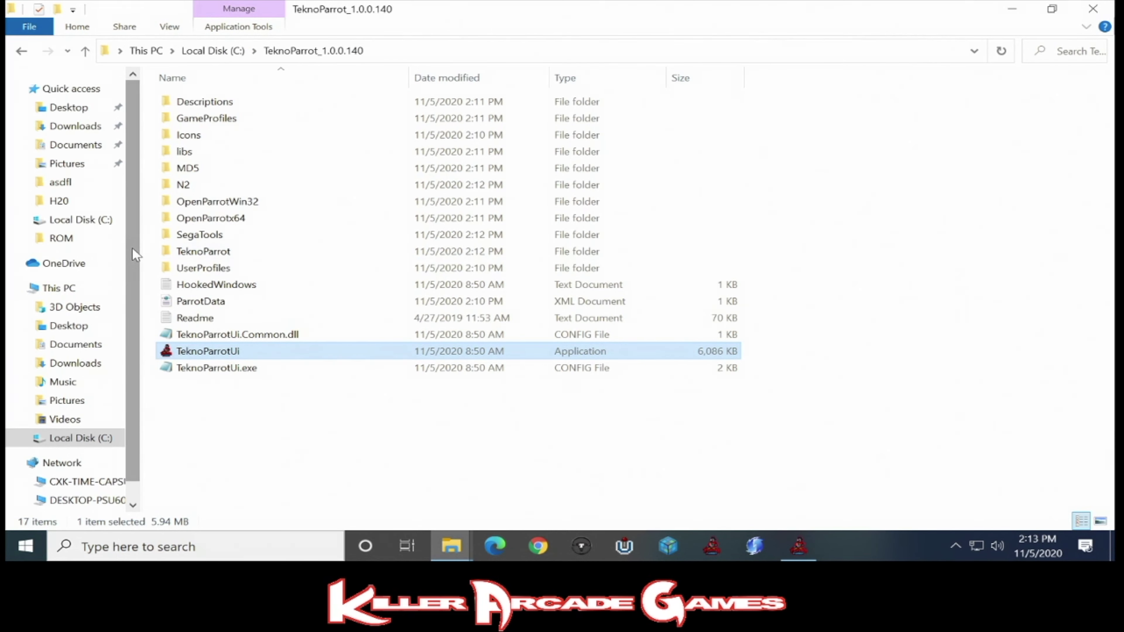
pyautogui.click(450, 551)
pyautogui.click(359, 473)
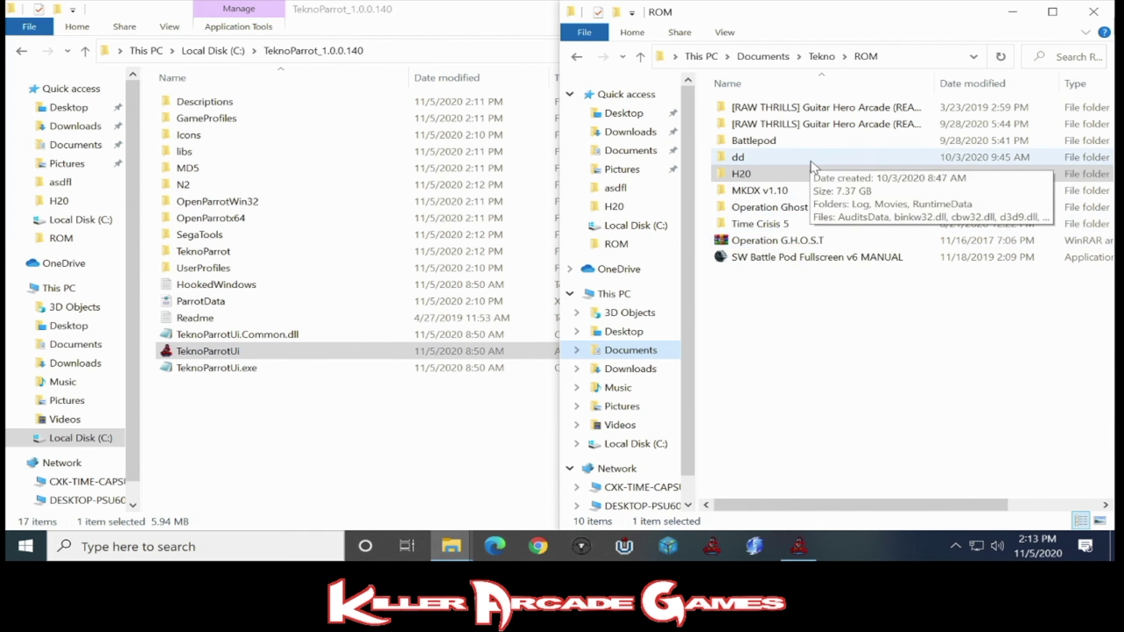
# Examine the game files inside the H20 folder and return to the ROM folder
pyautogui.click(780, 173)
pyautogui.doubleClick(776, 171)
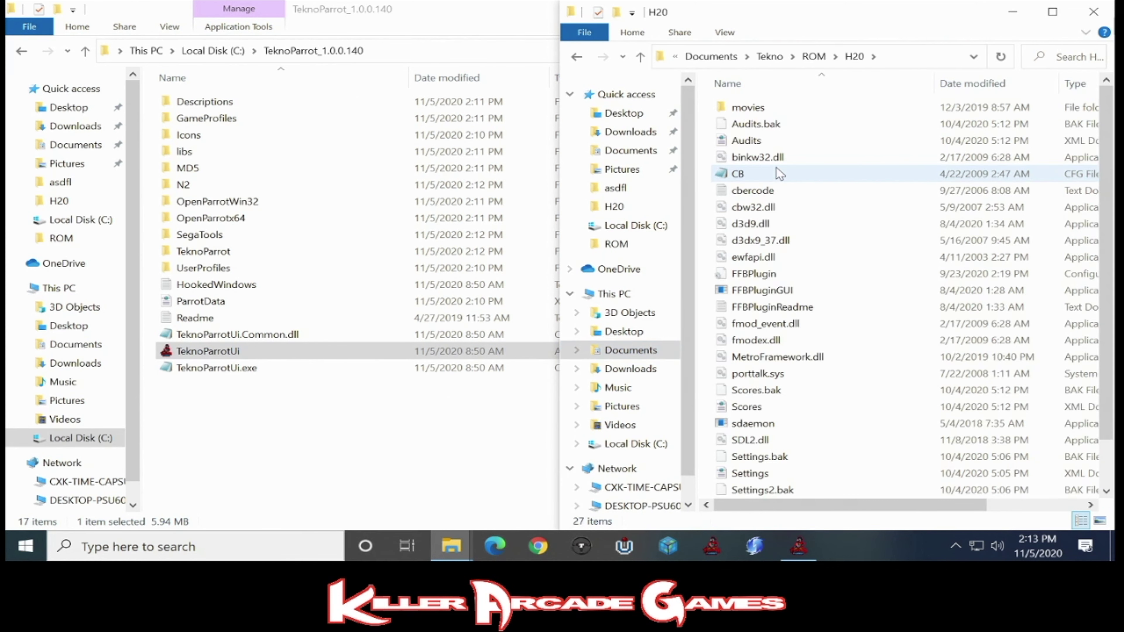
pyautogui.scroll(-1, 768, 495)
pyautogui.click(766, 494)
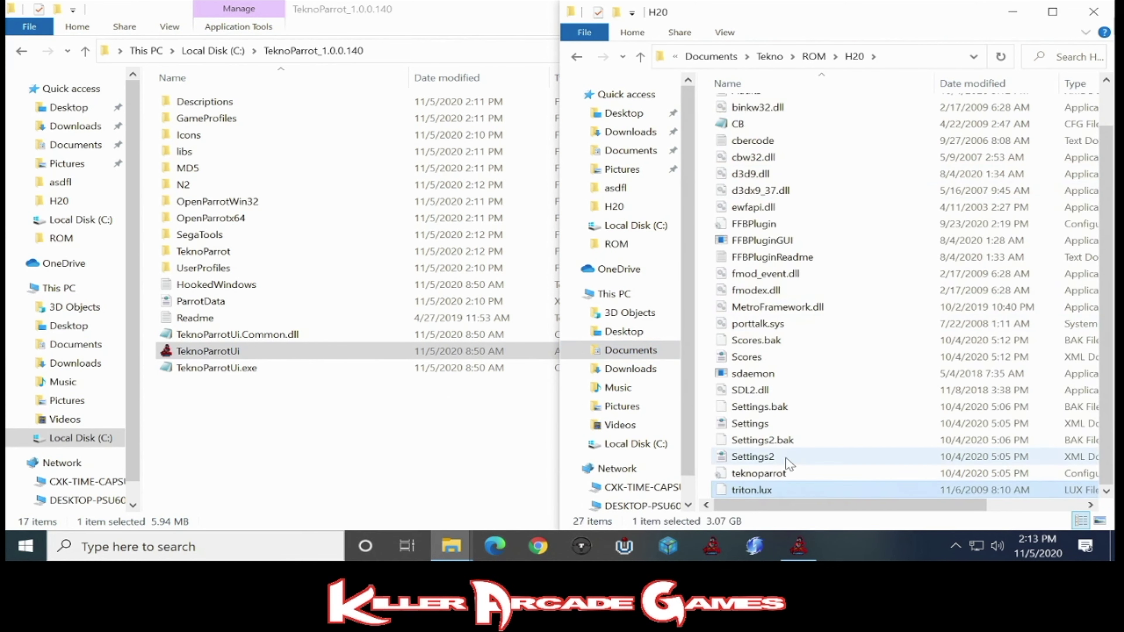
pyautogui.scroll(1, 788, 463)
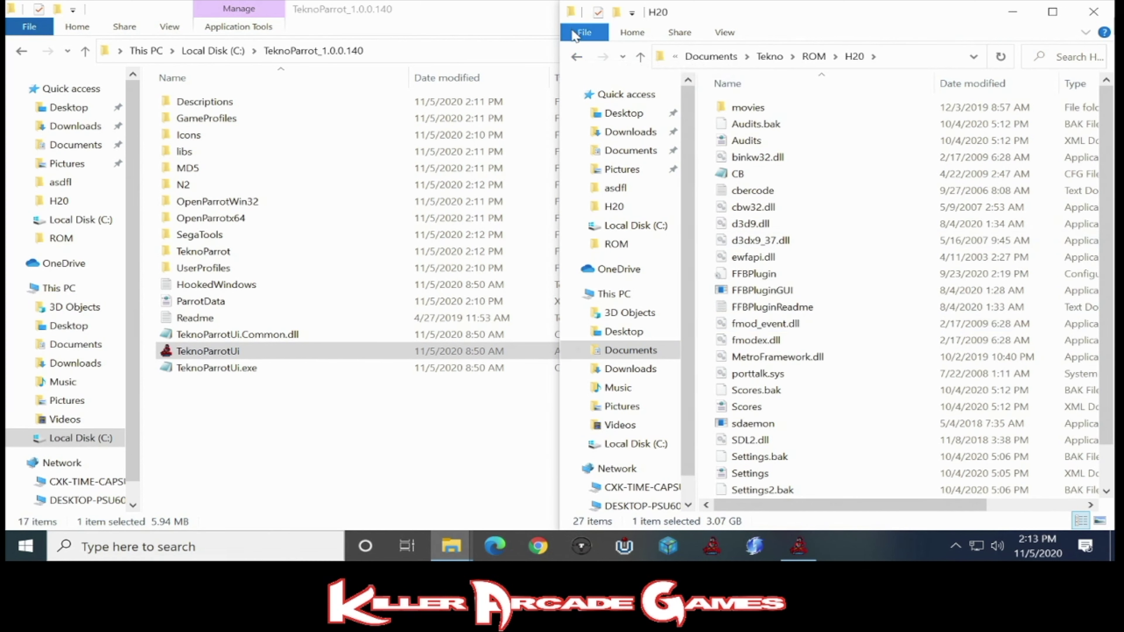
pyautogui.click(576, 56)
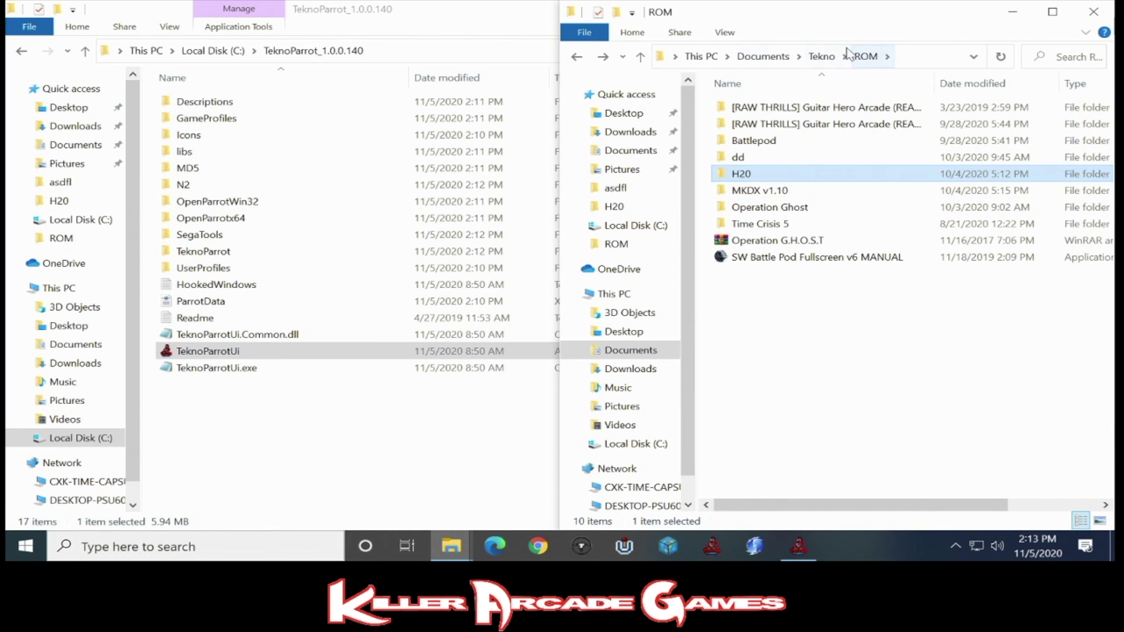
pyautogui.moveTo(451, 547)
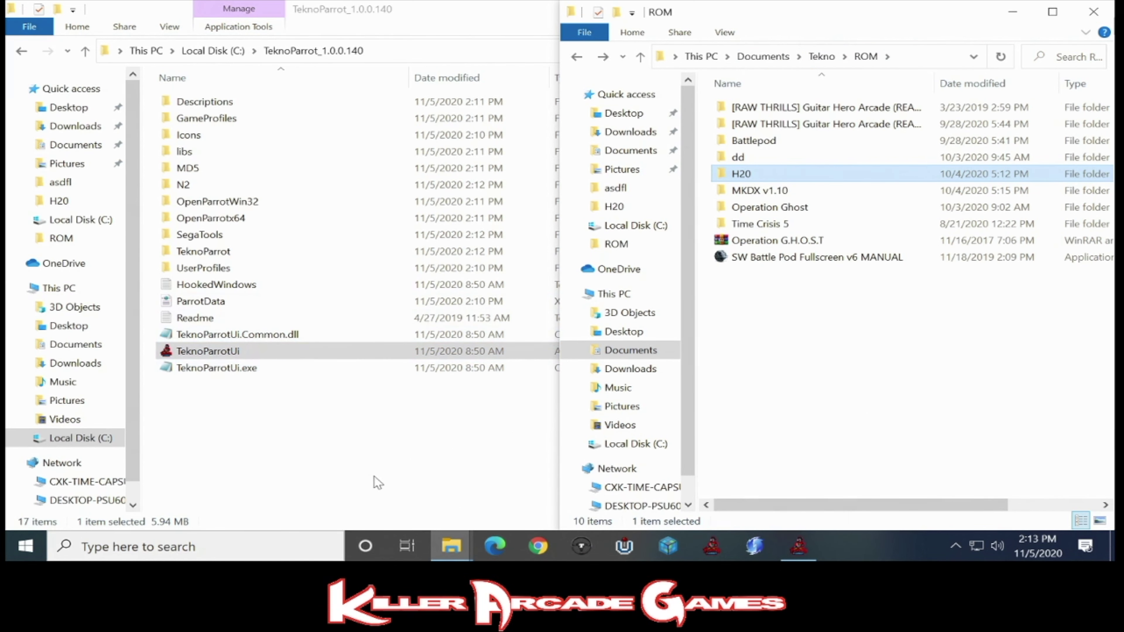
# Switch to TeknoParrot UI and add Dirty Drivin' from the list of supported games to the library
pyautogui.click(799, 537)
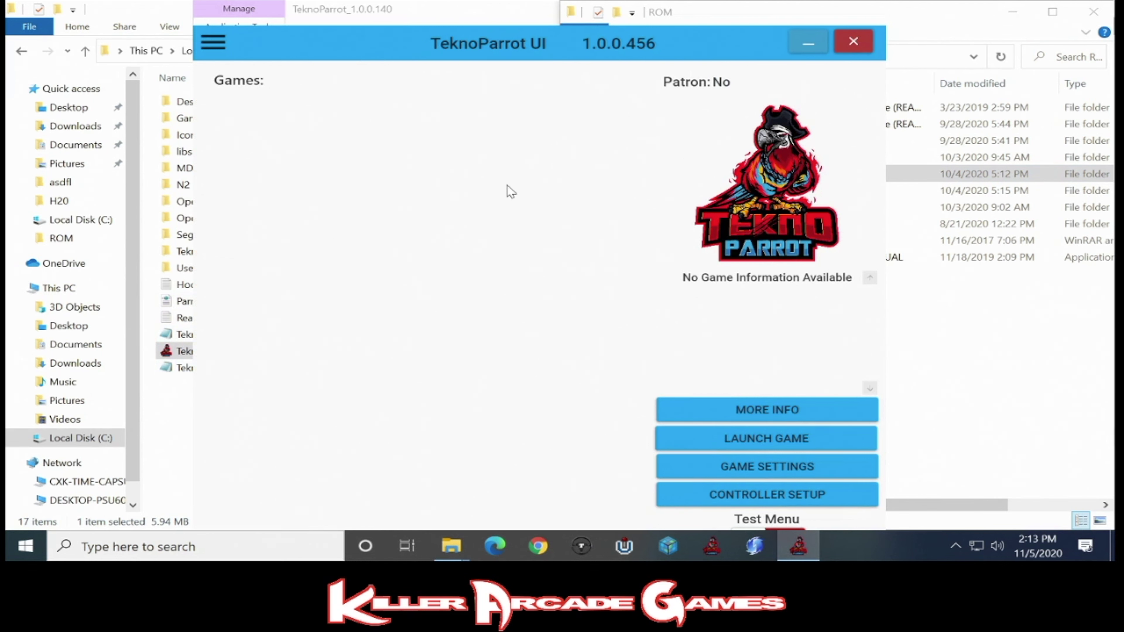
pyautogui.click(217, 48)
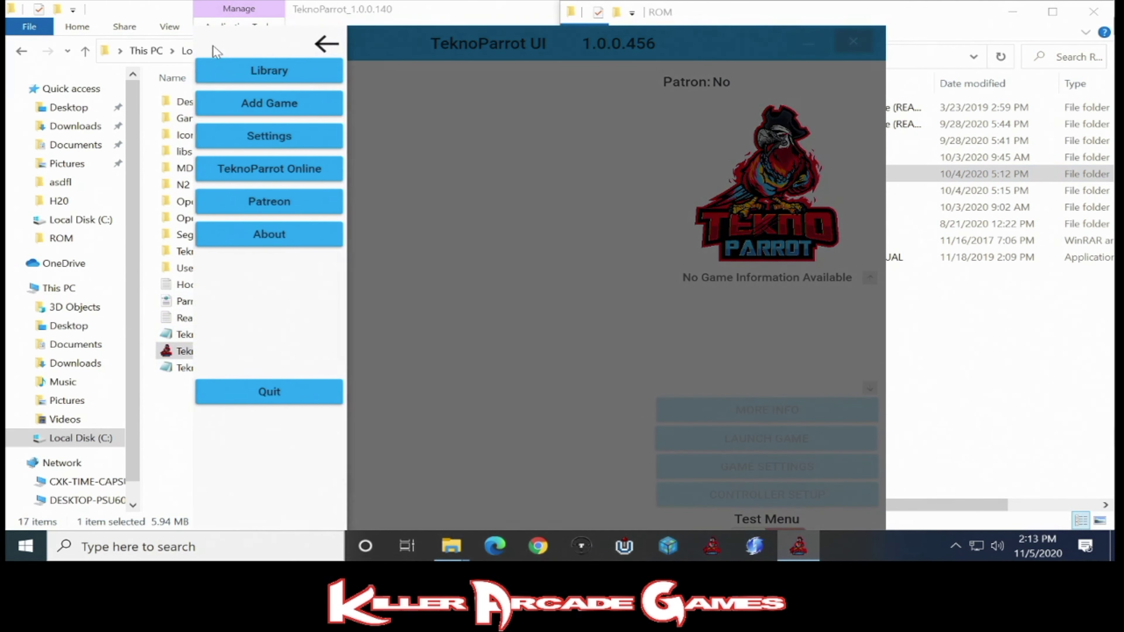
pyautogui.click(252, 105)
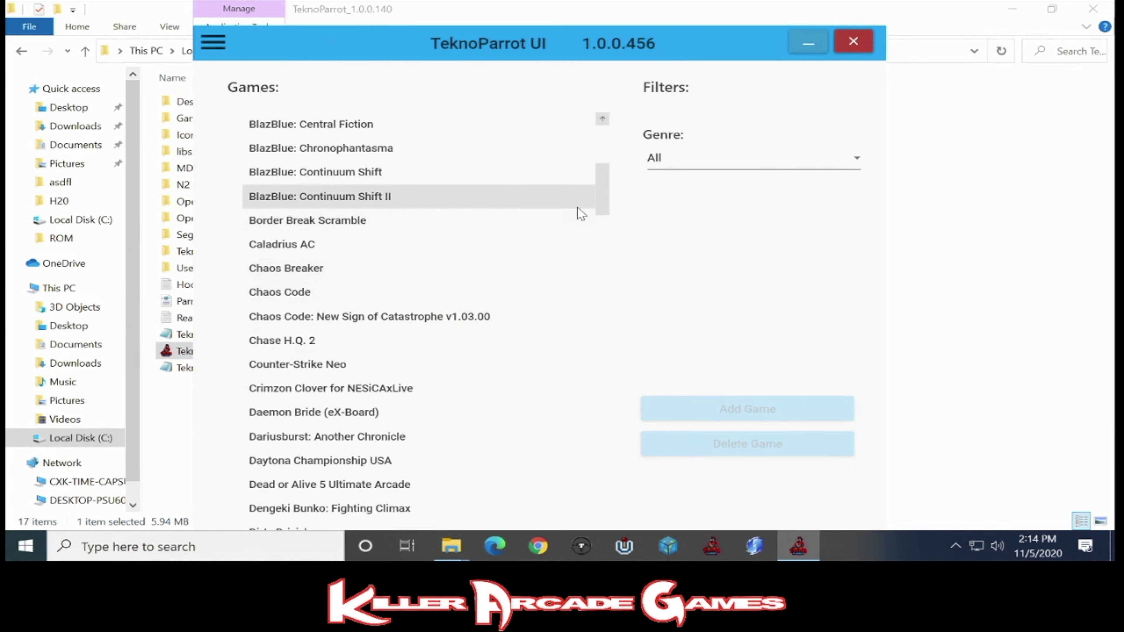
pyautogui.moveTo(605, 199); pyautogui.dragTo(598, 224)
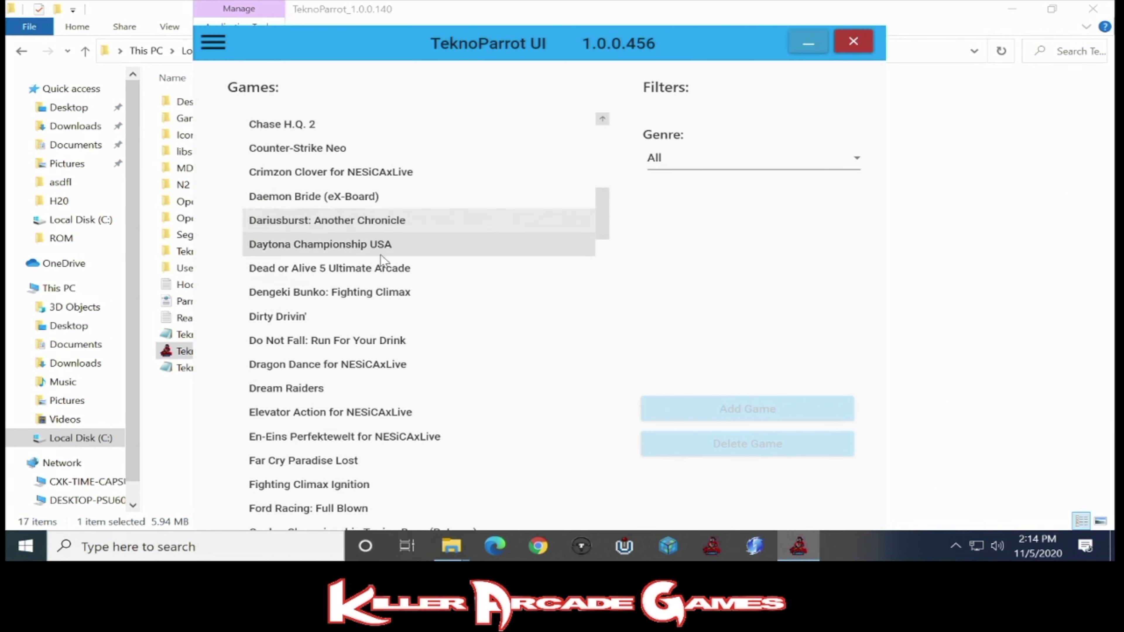
pyautogui.click(291, 325)
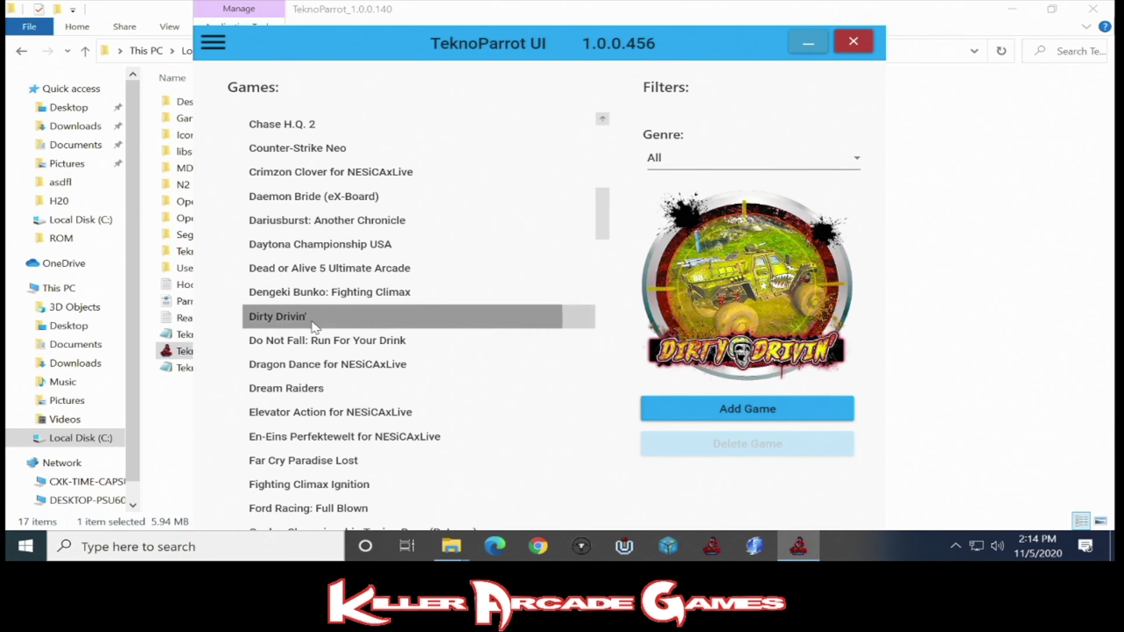
pyautogui.click(758, 407)
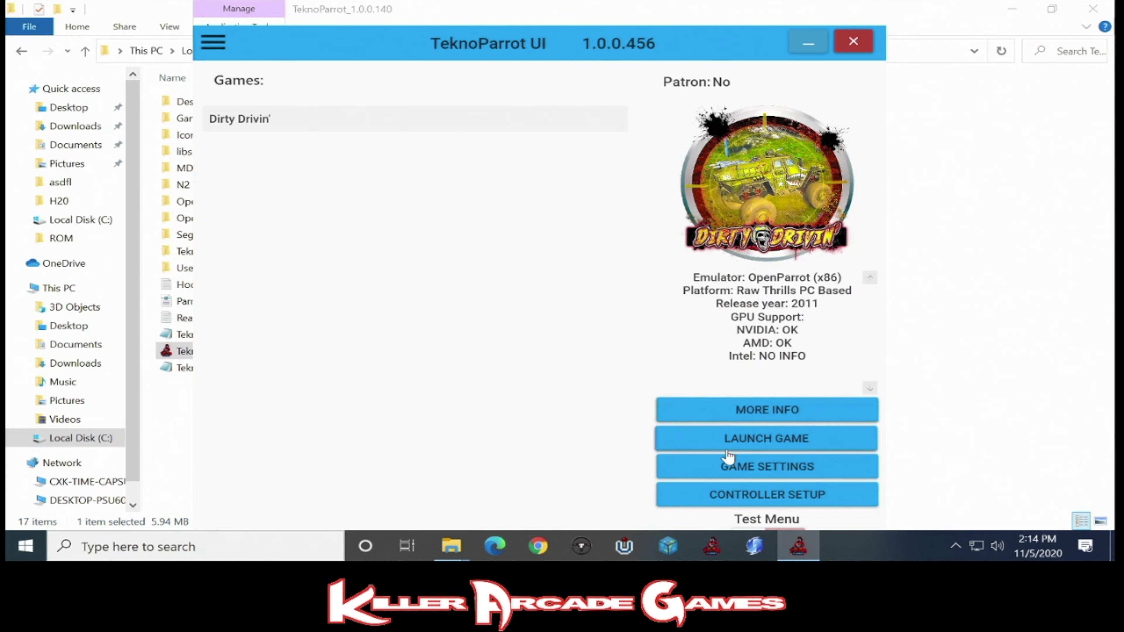
# In the Dirty Drivin' game settings, set the game executable to sdaemon.exe from Documents > Tekno > ROM > dd
pyautogui.click(747, 470)
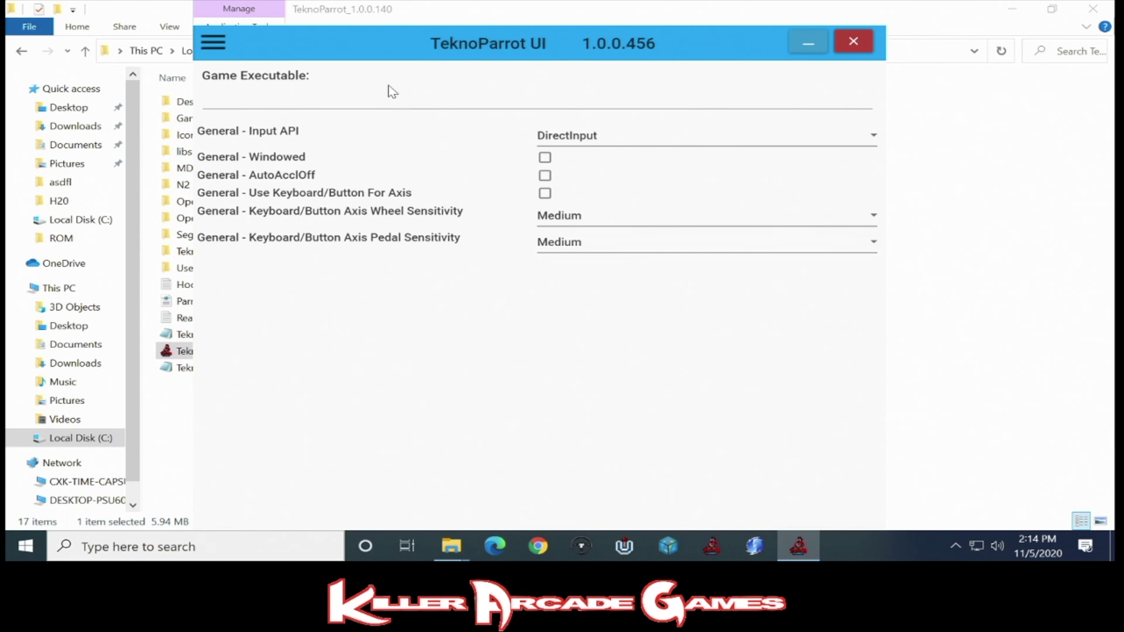
pyautogui.click(474, 100)
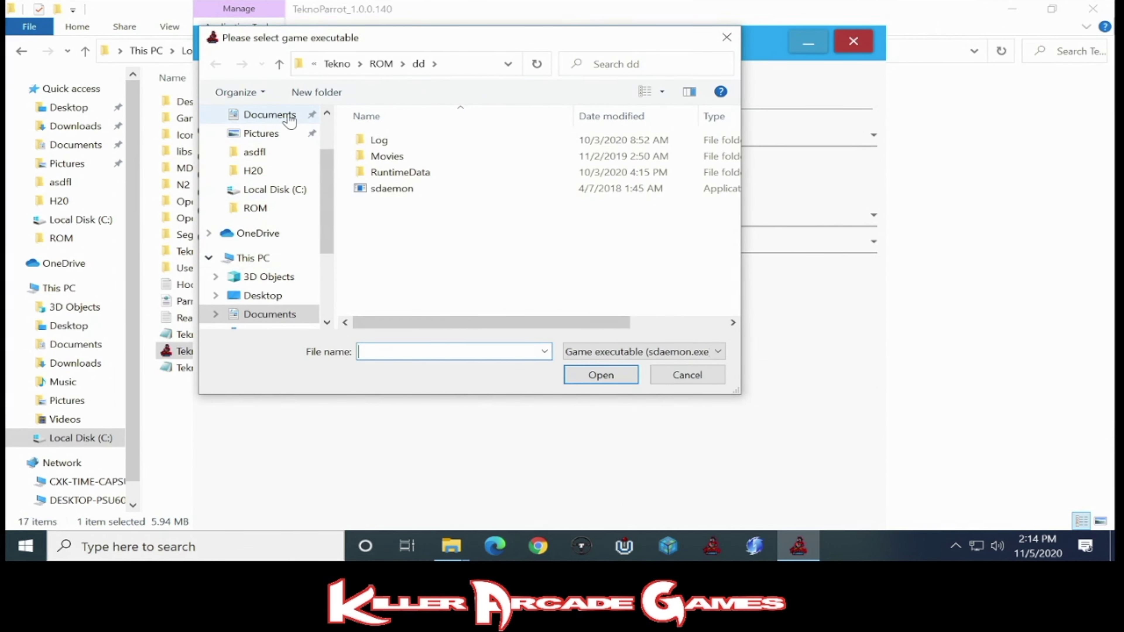
pyautogui.click(266, 115)
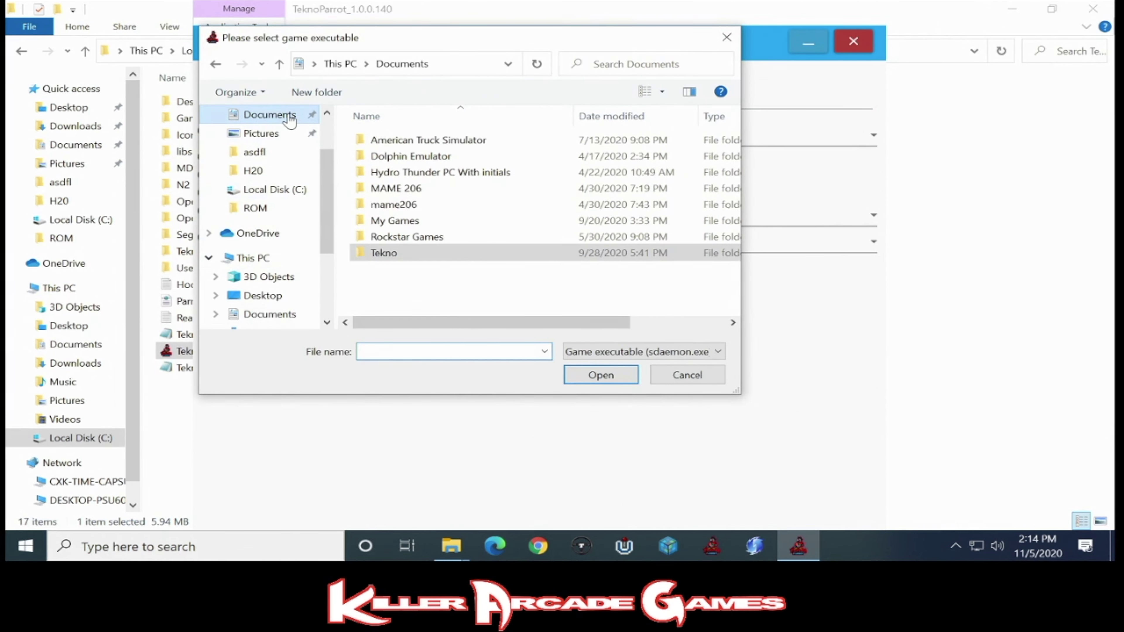
pyautogui.doubleClick(433, 263)
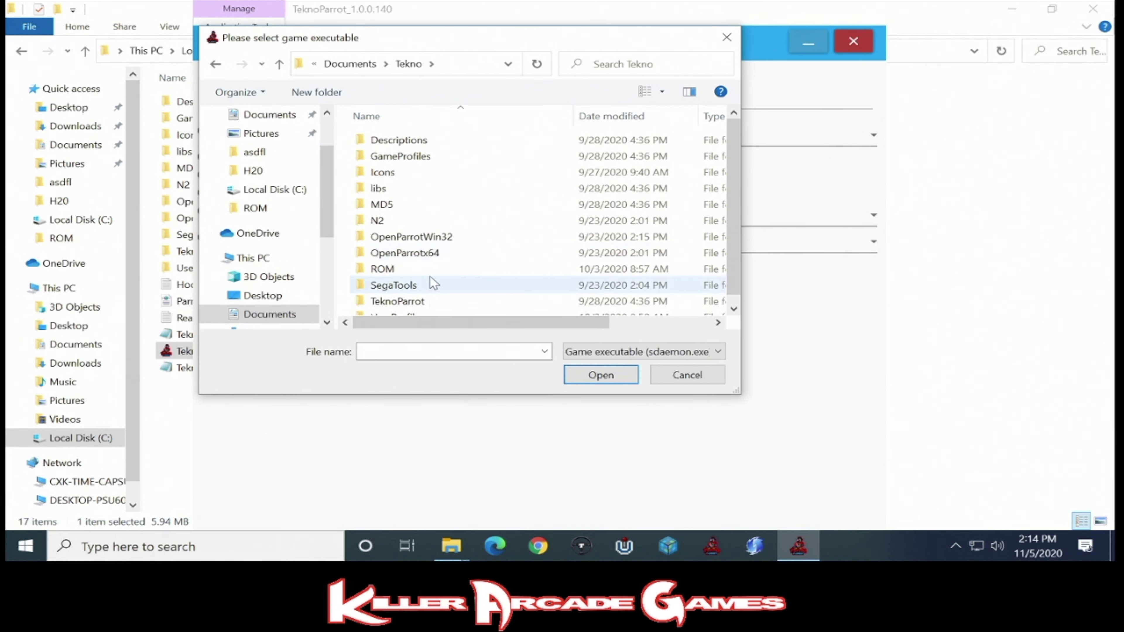
pyautogui.doubleClick(439, 271)
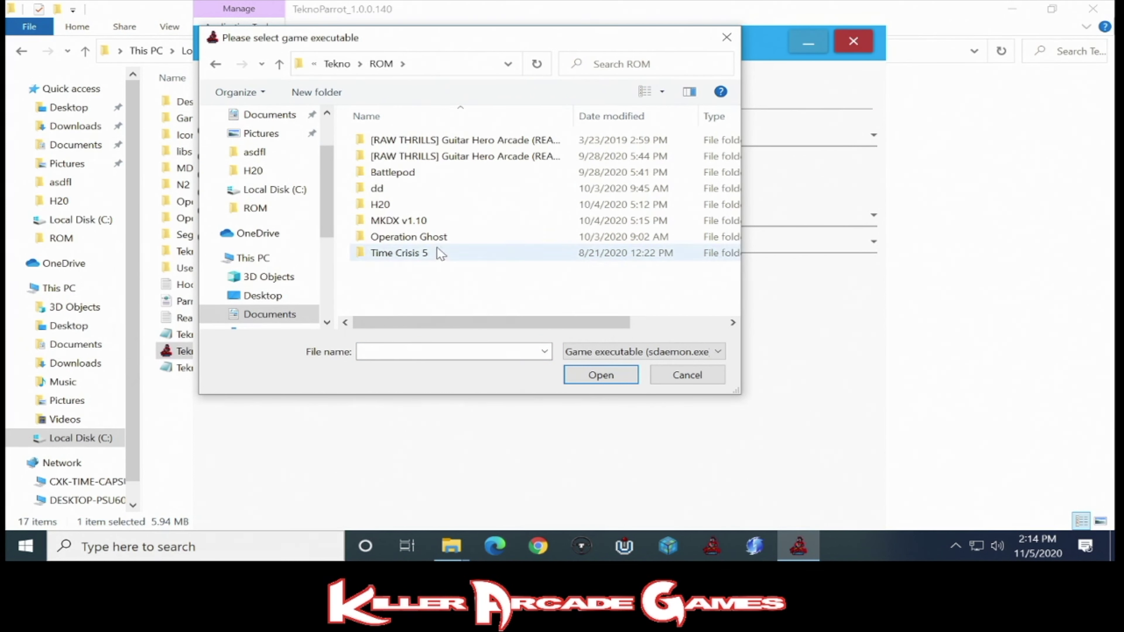
pyautogui.doubleClick(433, 194)
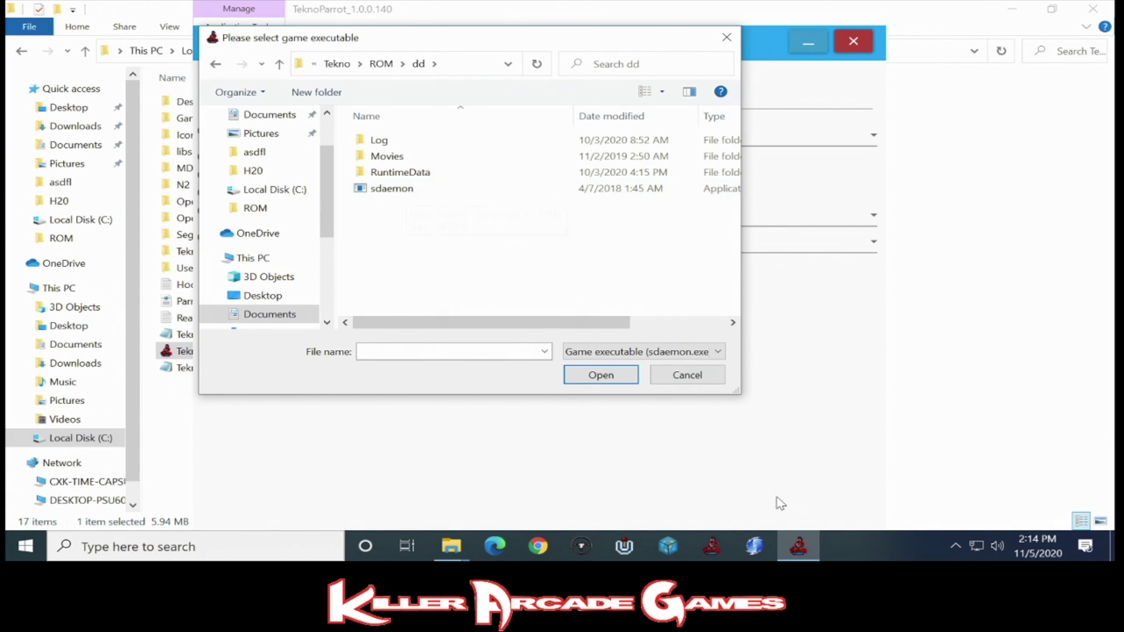
pyautogui.click(720, 353)
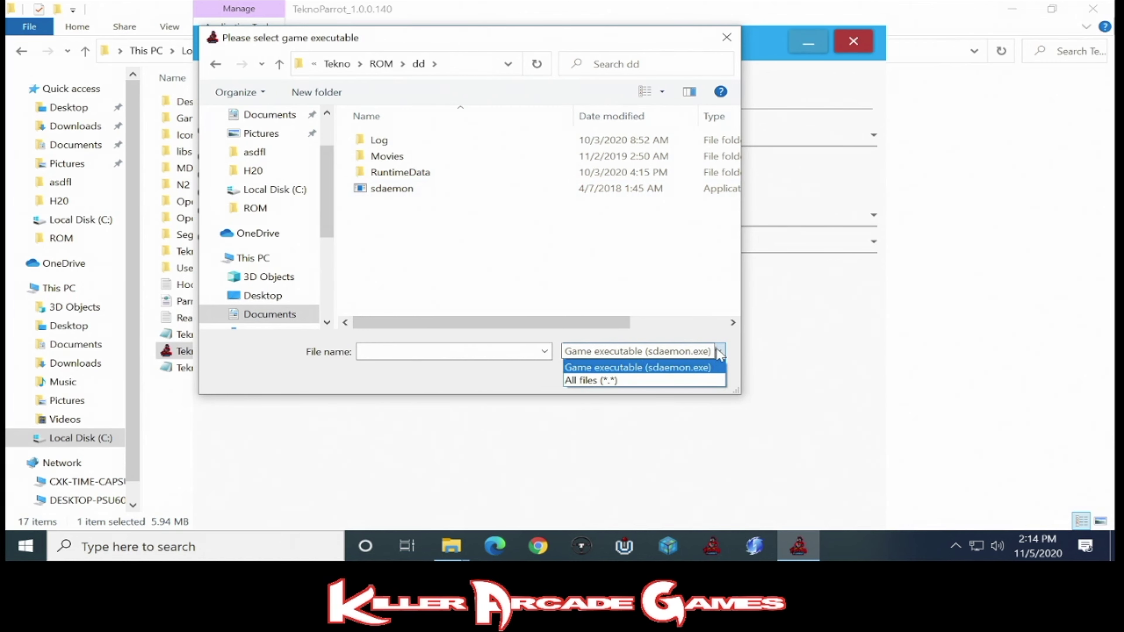
pyautogui.click(720, 352)
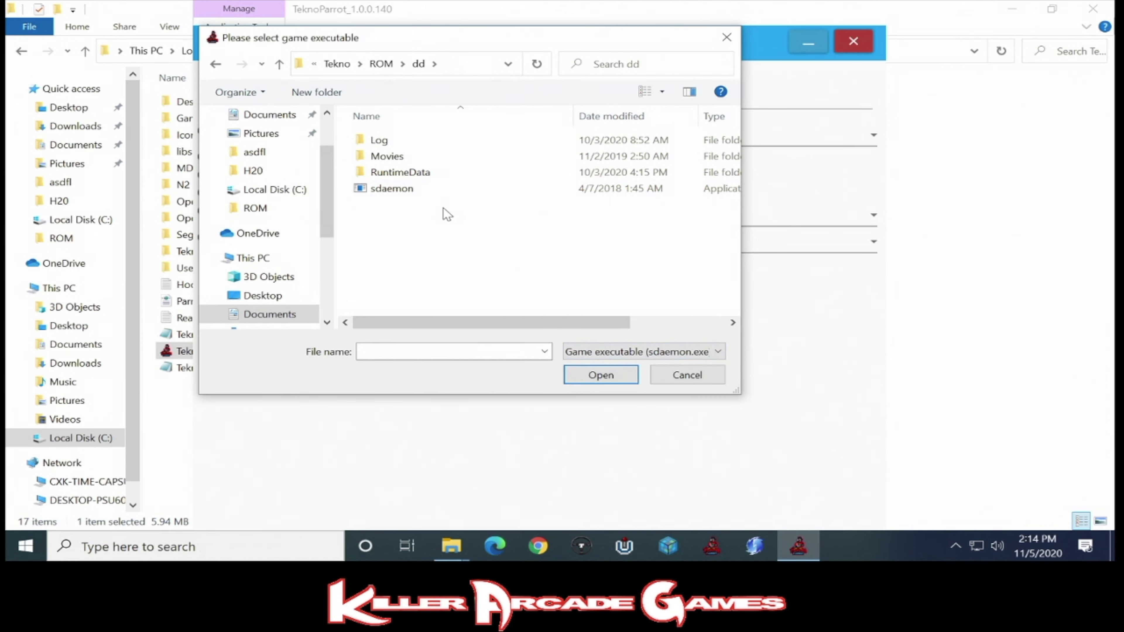
pyautogui.doubleClick(426, 184)
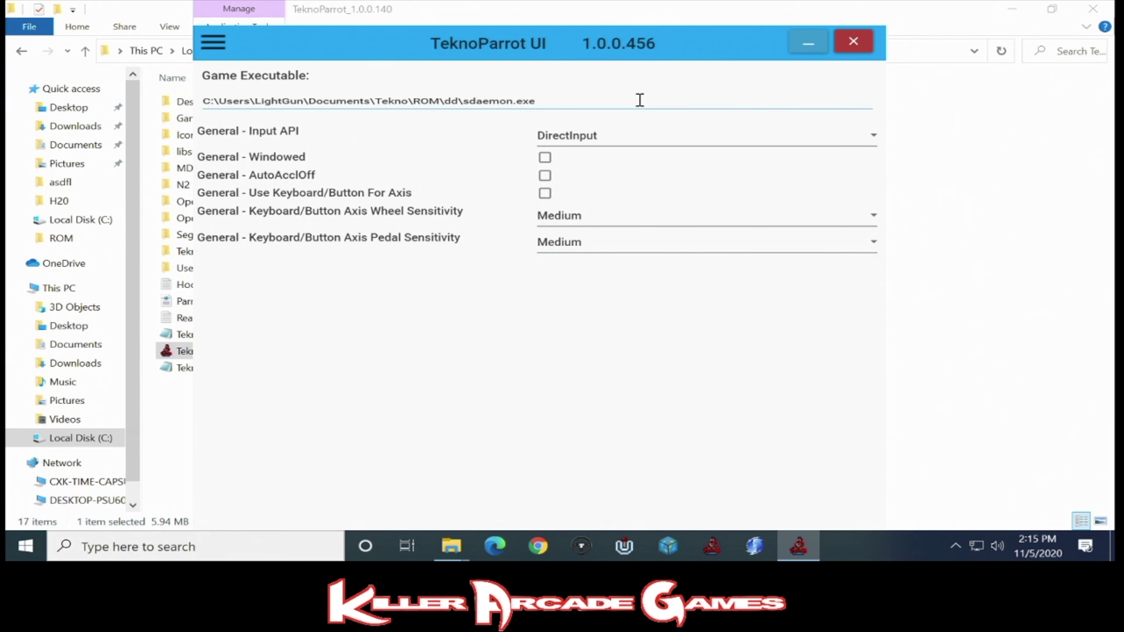
# Save the Dirty Drivin' game settings and launch the game
pyautogui.moveTo(669, 52); pyautogui.dragTo(710, 5)
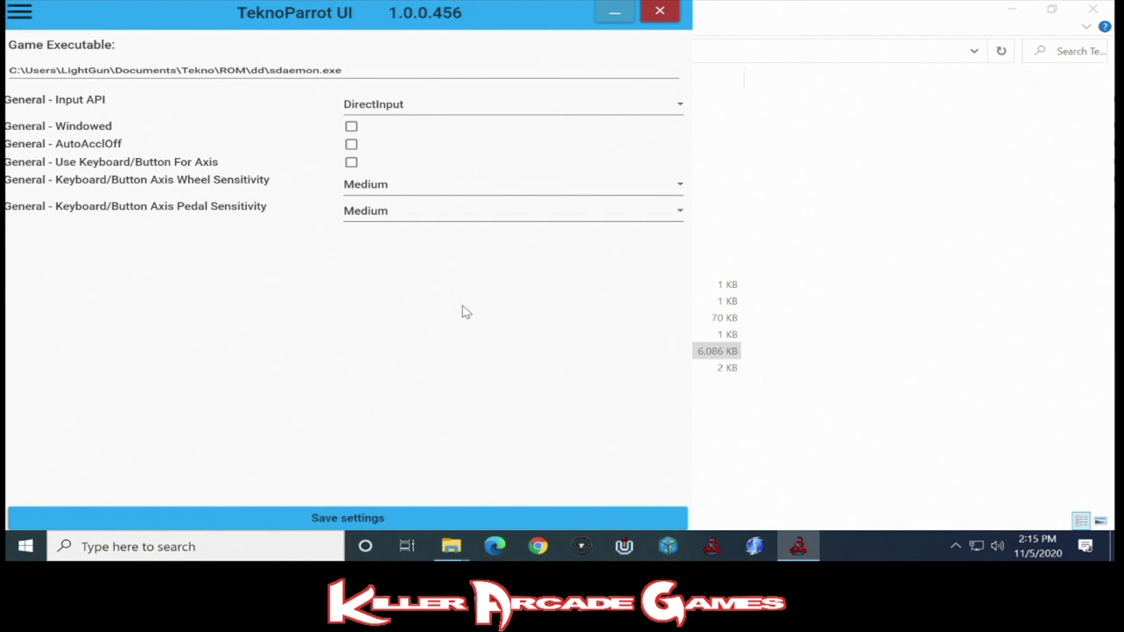
pyautogui.click(358, 519)
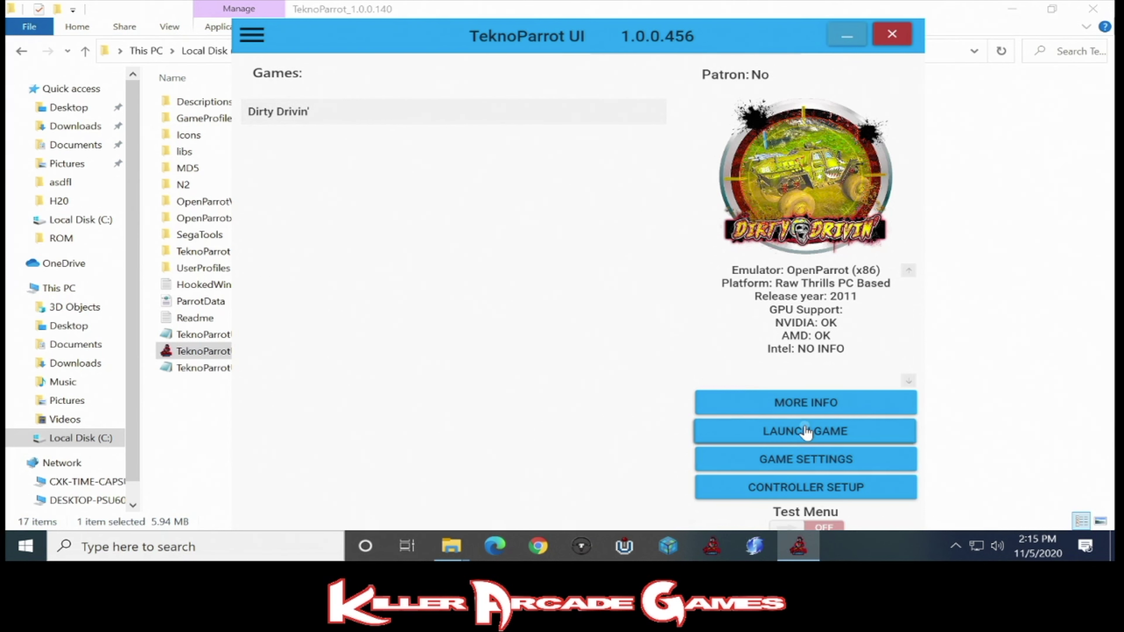
pyautogui.click(805, 432)
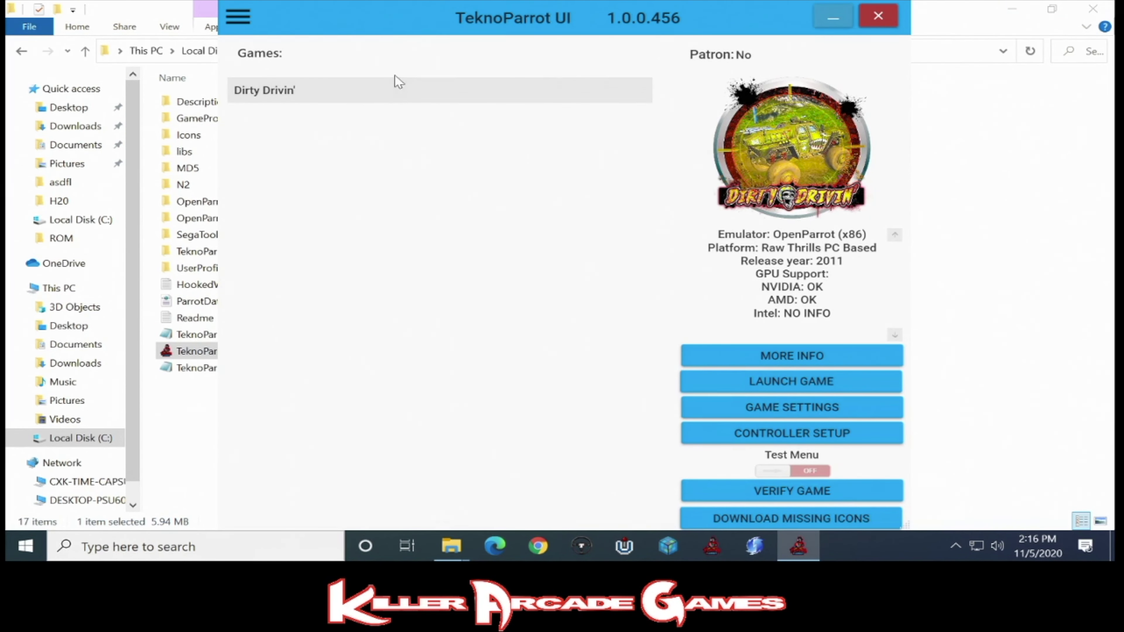
# In the Dirty Drivin' controller setup, map Start to keyboard H, Crank Up to keyboard button 105 and View to D
pyautogui.click(395, 100)
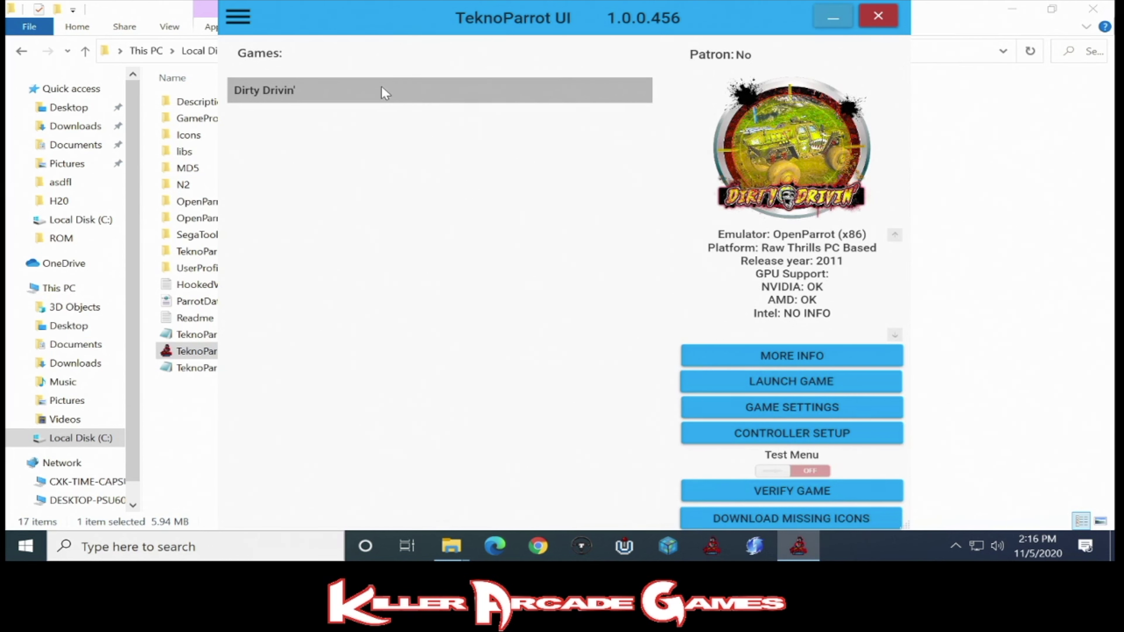
pyautogui.click(747, 433)
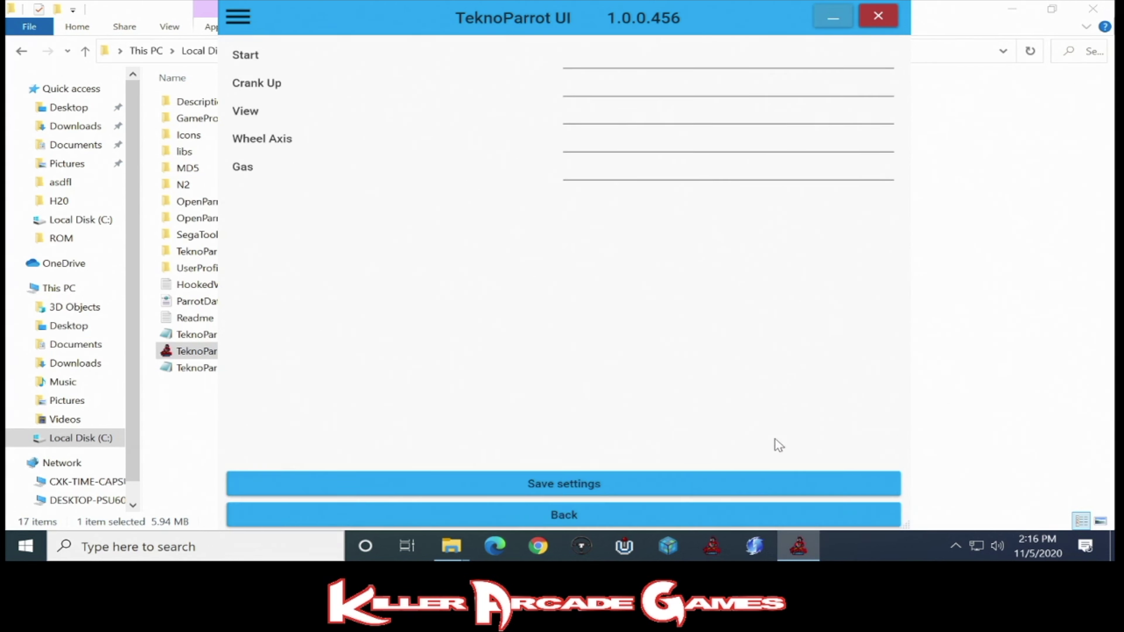
pyautogui.click(738, 62)
pyautogui.press('h')
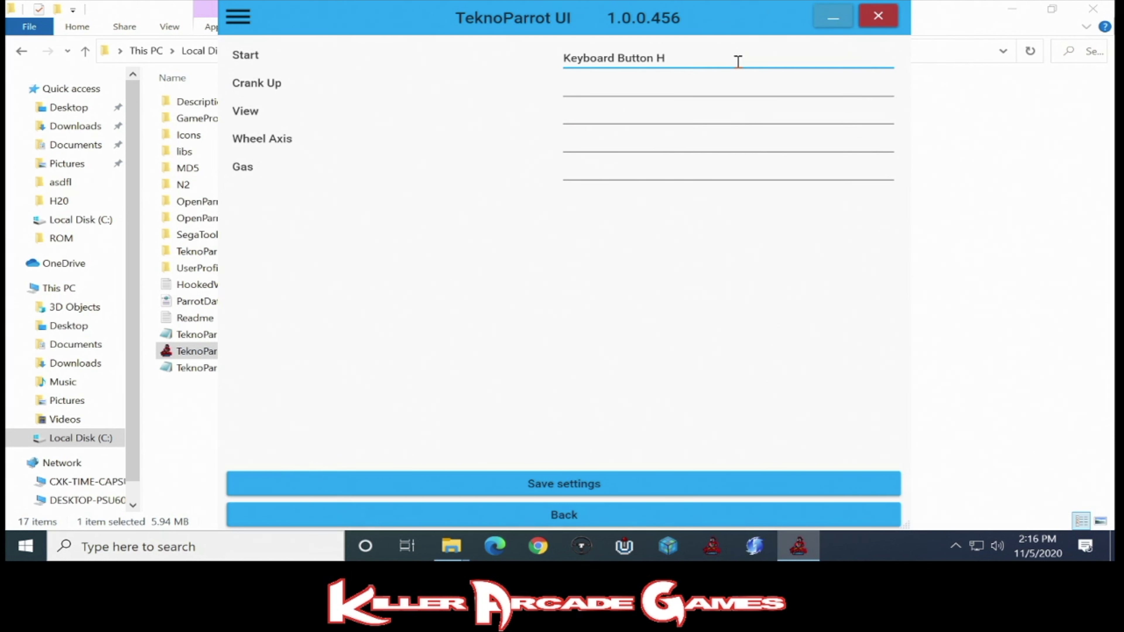
pyautogui.click(714, 90)
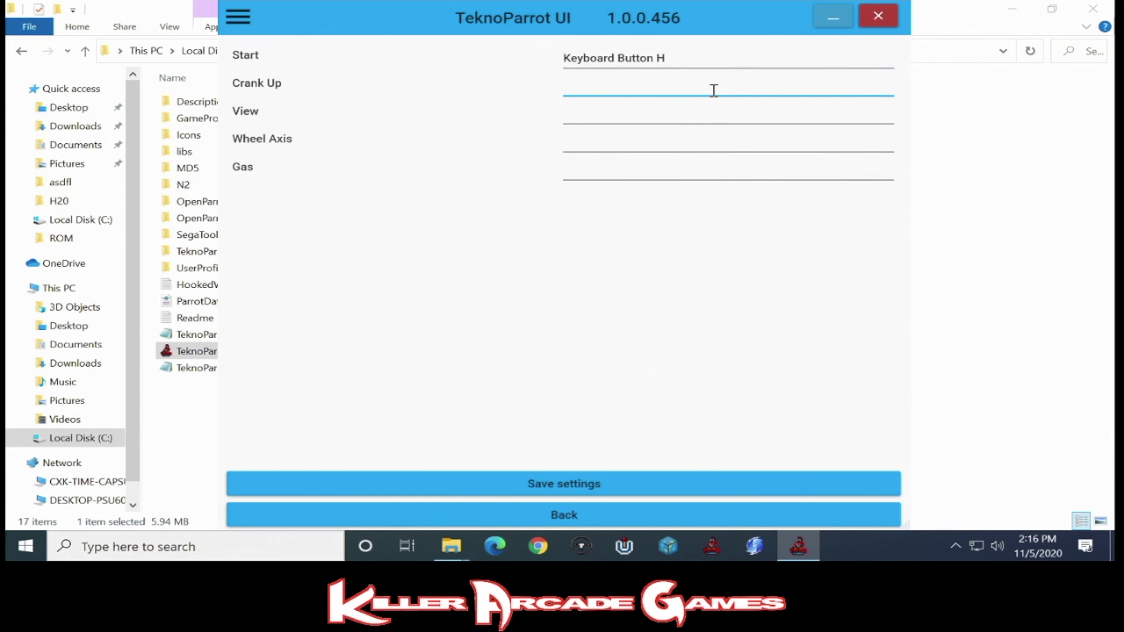
pyautogui.press('Up')
pyautogui.click(703, 113)
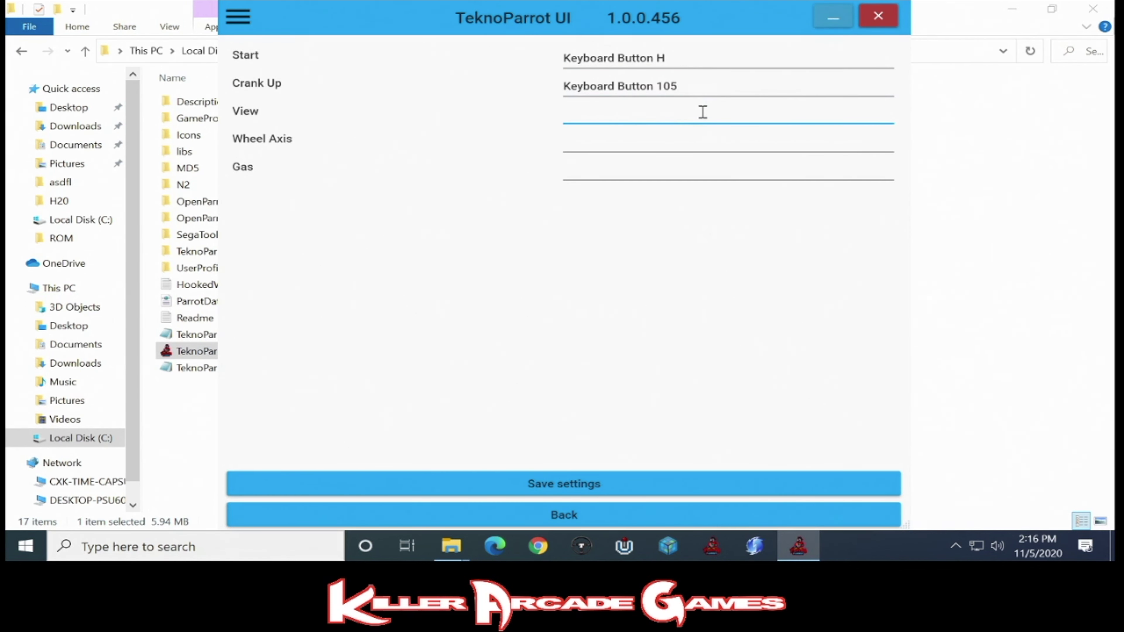
pyautogui.press('d')
# Map Wheel Axis to Y and Gas to B, and save the controller setup
pyautogui.click(703, 140)
pyautogui.press('y')
pyautogui.click(703, 168)
pyautogui.press('b')
pyautogui.click(565, 484)
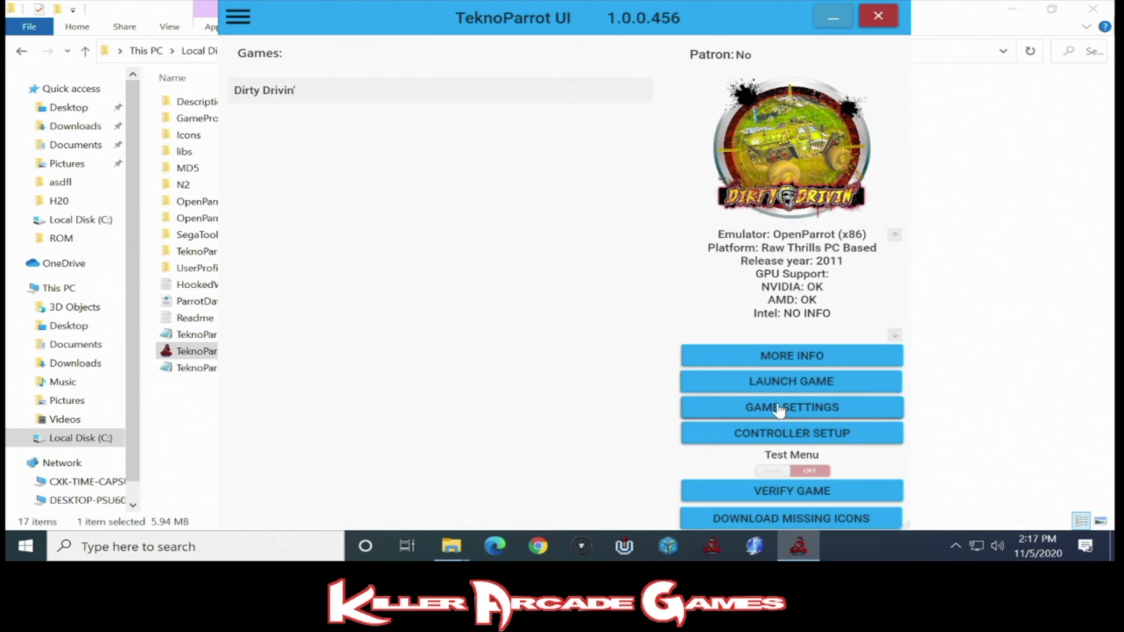
# Try XInput as the Input API in the game settings, leave without saving, and revisit the controller setup and game settings
pyautogui.click(790, 403)
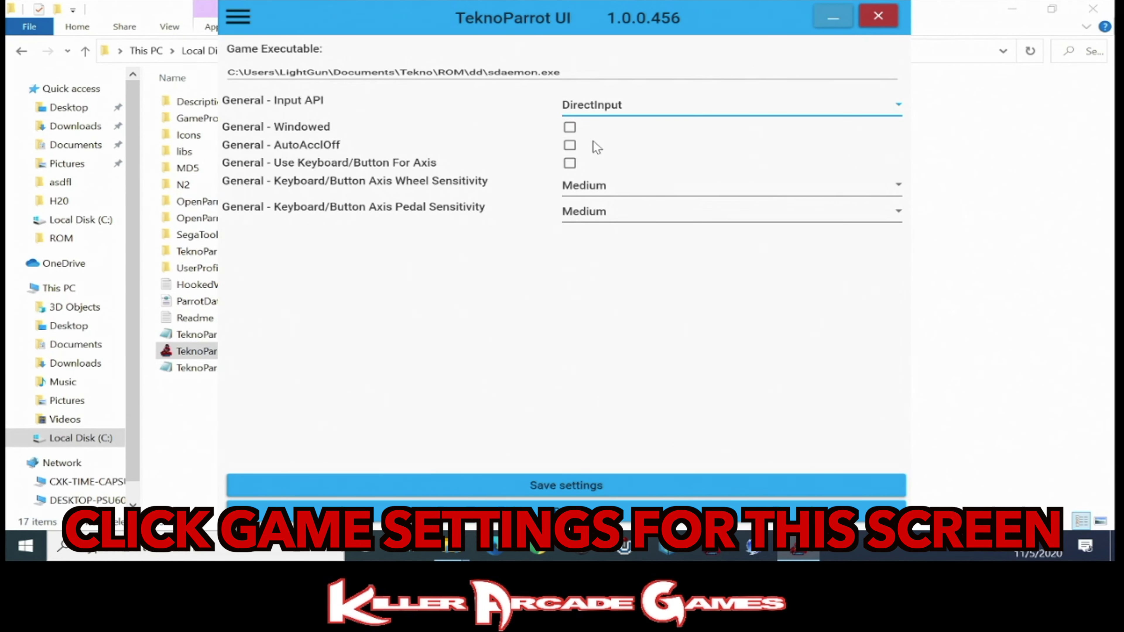
pyautogui.click(659, 105)
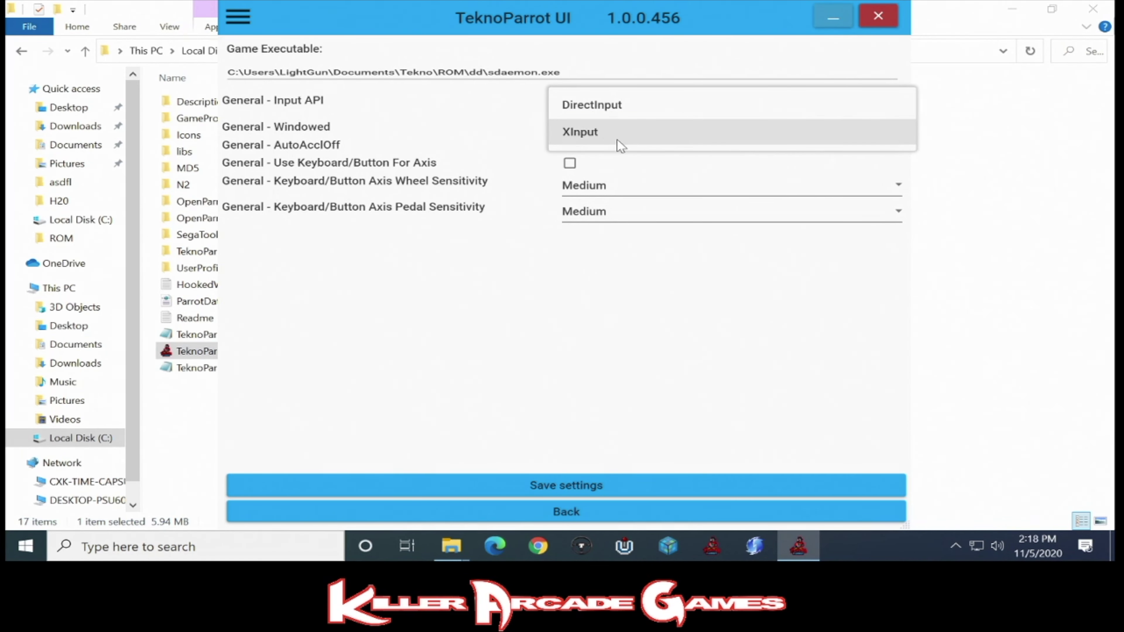
pyautogui.click(586, 141)
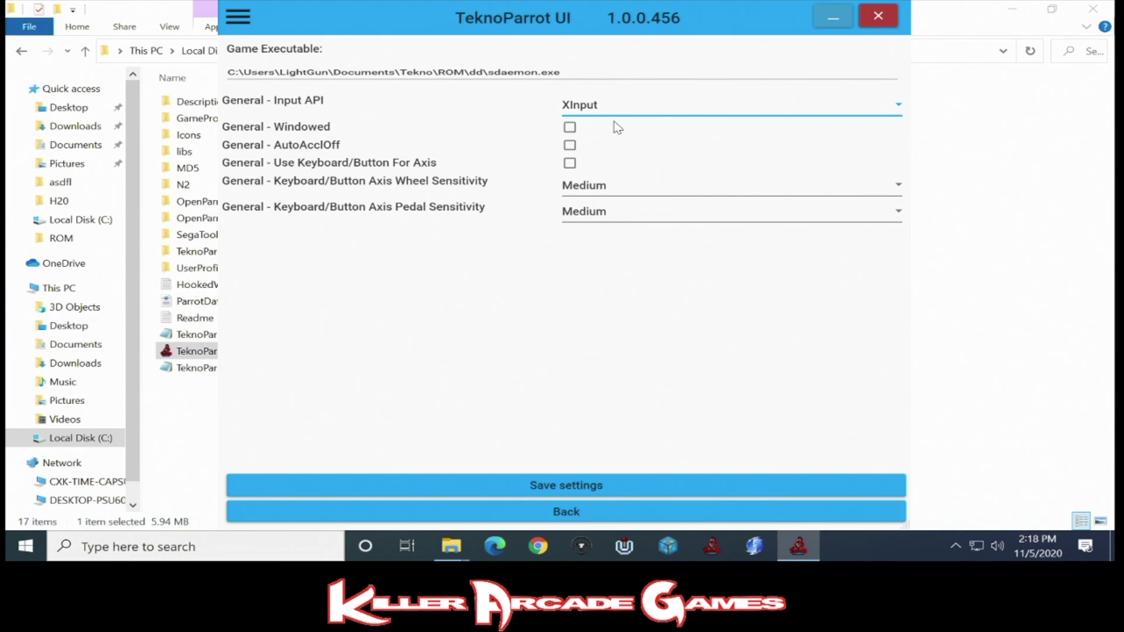
pyautogui.click(646, 105)
pyautogui.click(628, 129)
pyautogui.click(557, 515)
pyautogui.click(820, 443)
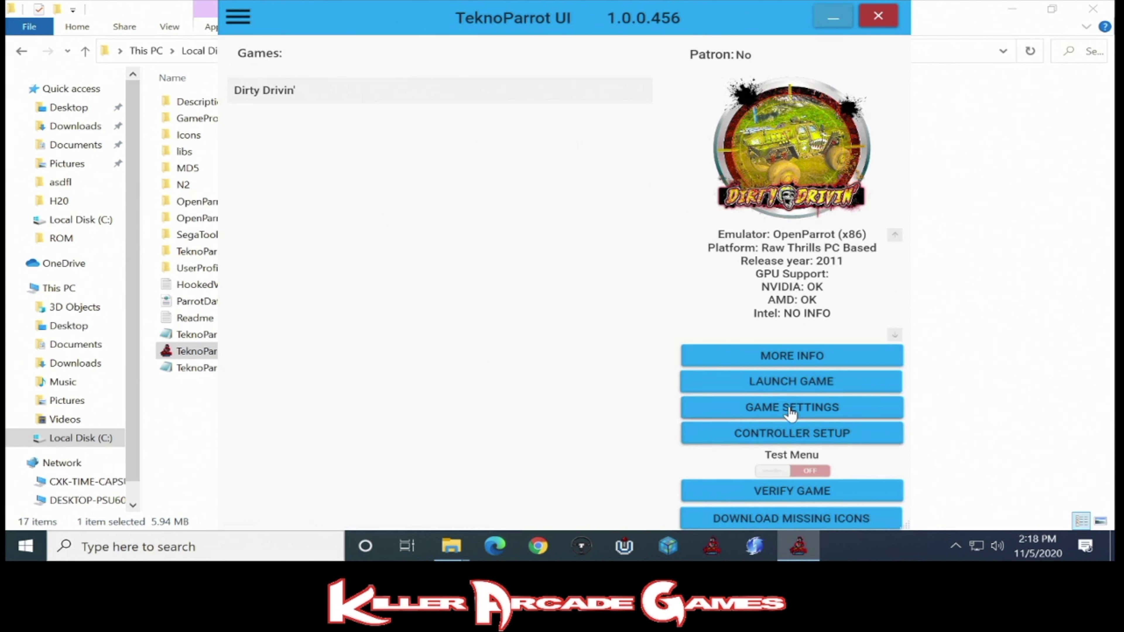
pyautogui.click(791, 409)
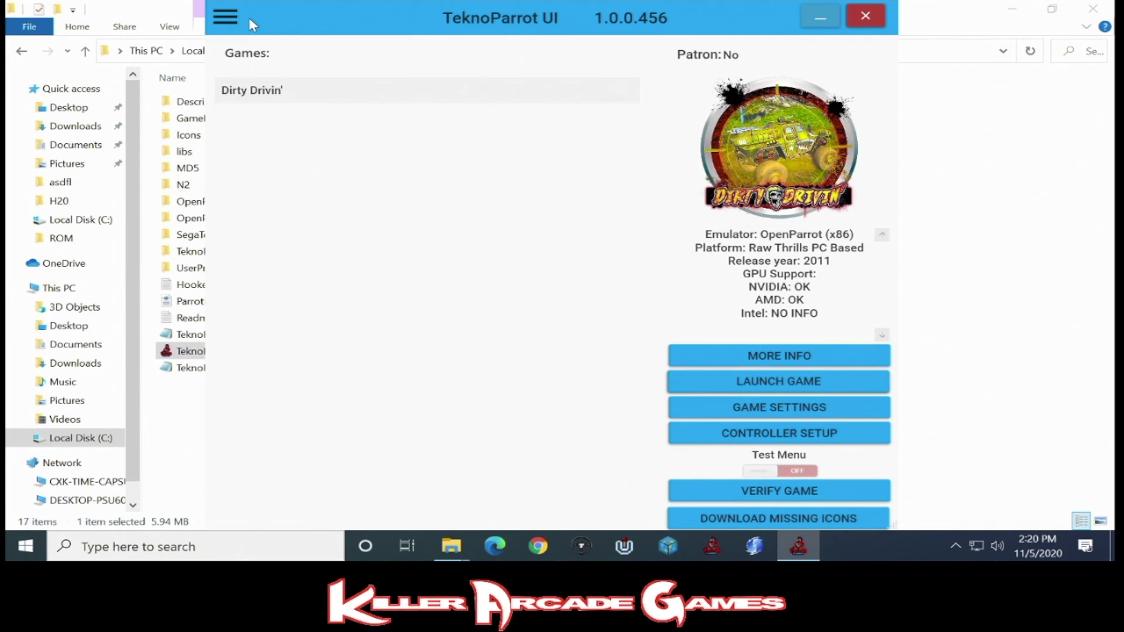
# Save TeknoParrot's general settings with Hide console windows enabled, and launch Dirty Drivin'
pyautogui.moveTo(258, 23); pyautogui.dragTo(255, 42)
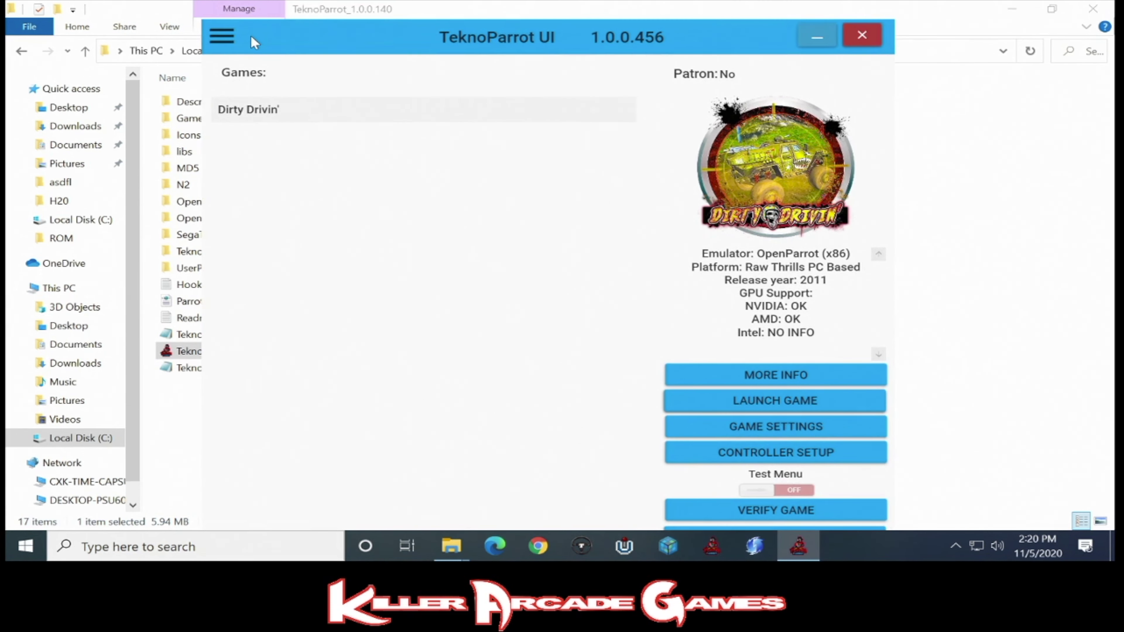
pyautogui.click(221, 37)
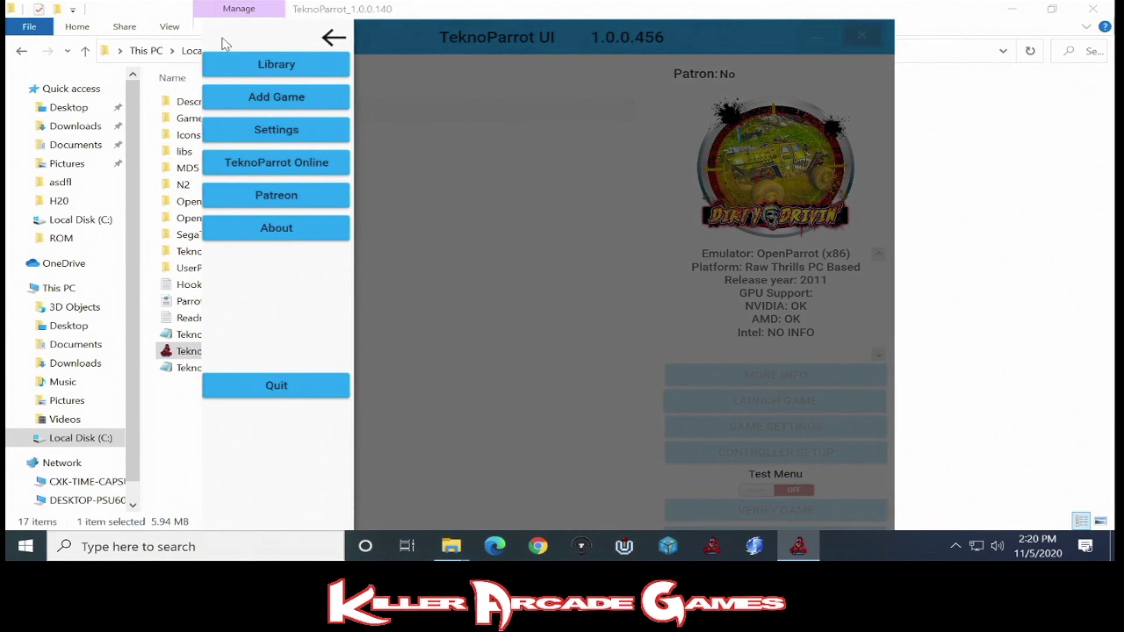
pyautogui.click(278, 133)
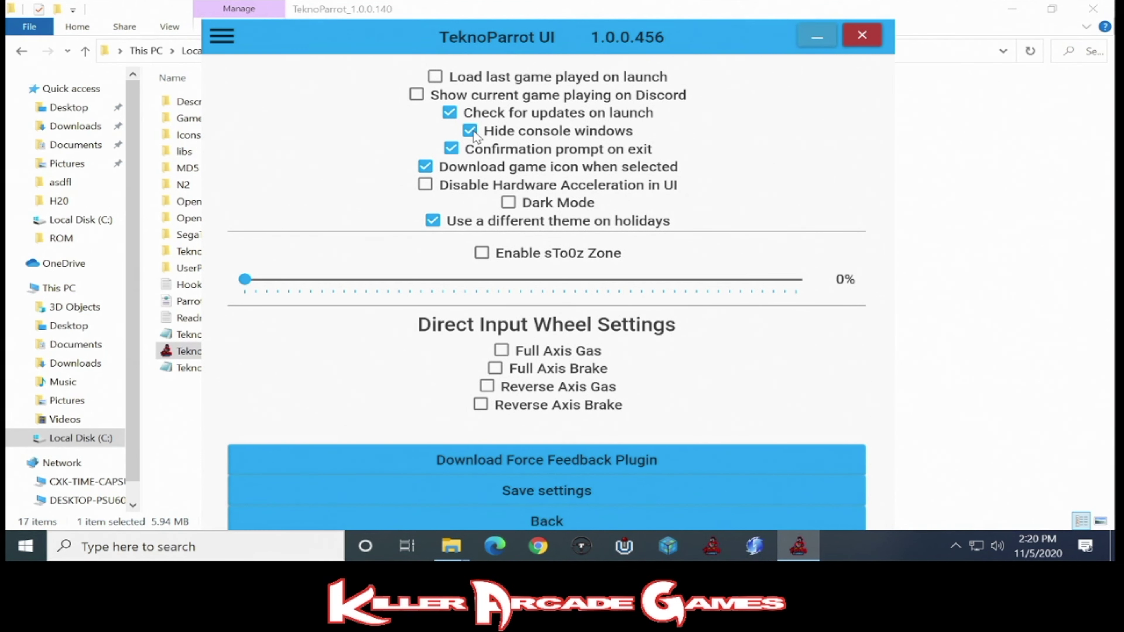
pyautogui.click(538, 496)
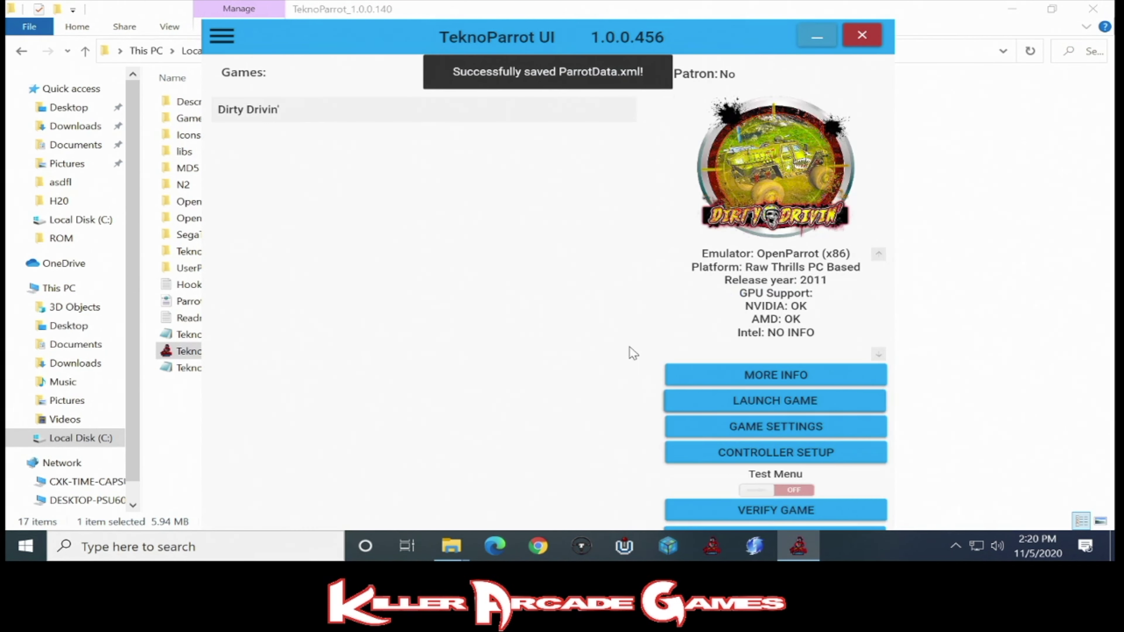
pyautogui.click(720, 403)
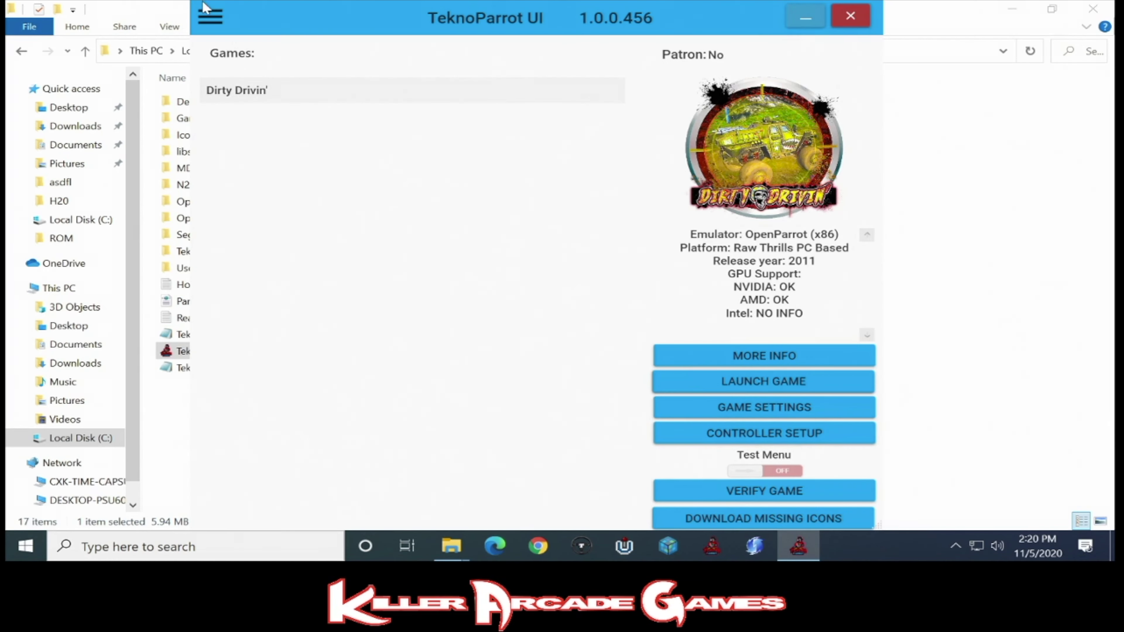
# Add H2Overdrive to the TeknoParrot game library
pyautogui.click(210, 17)
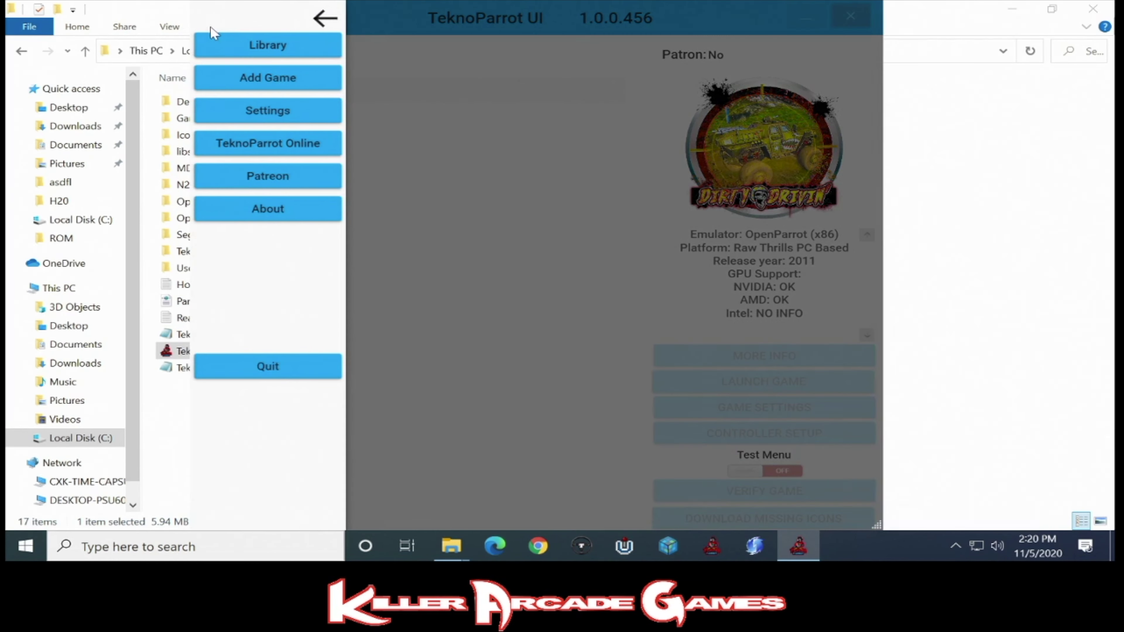
pyautogui.click(255, 84)
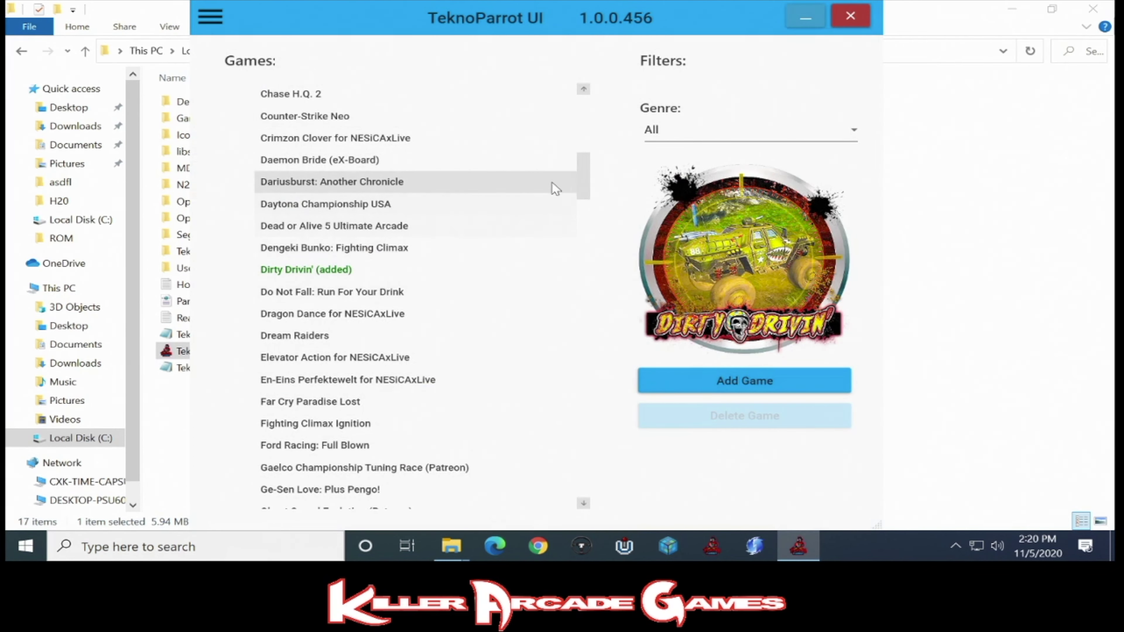
pyautogui.moveTo(581, 176); pyautogui.dragTo(551, 234)
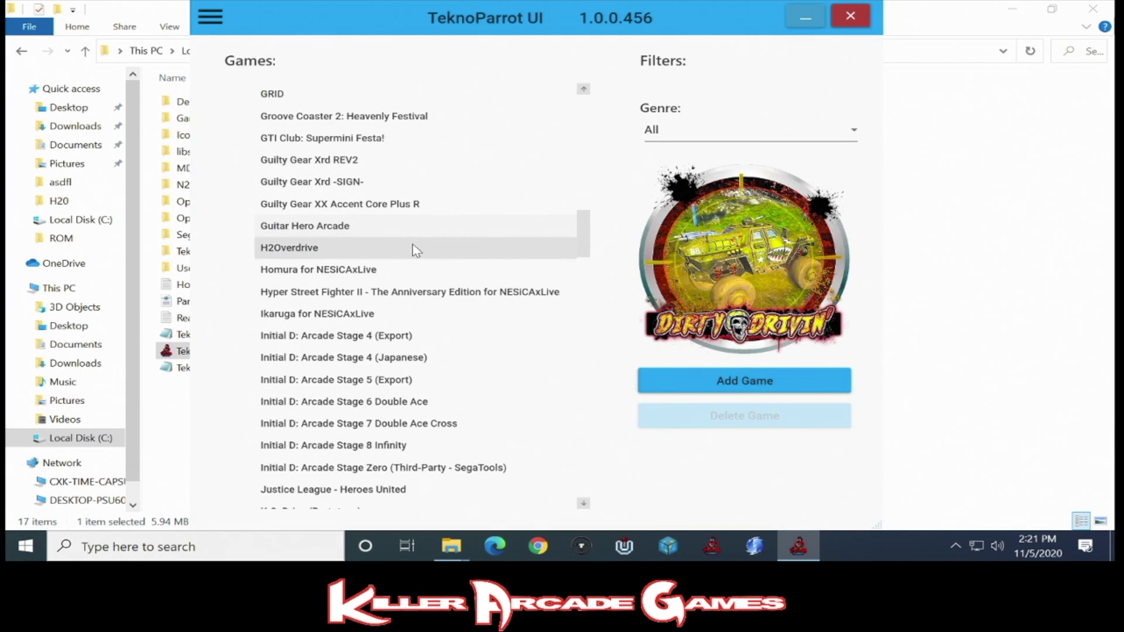
pyautogui.click(390, 244)
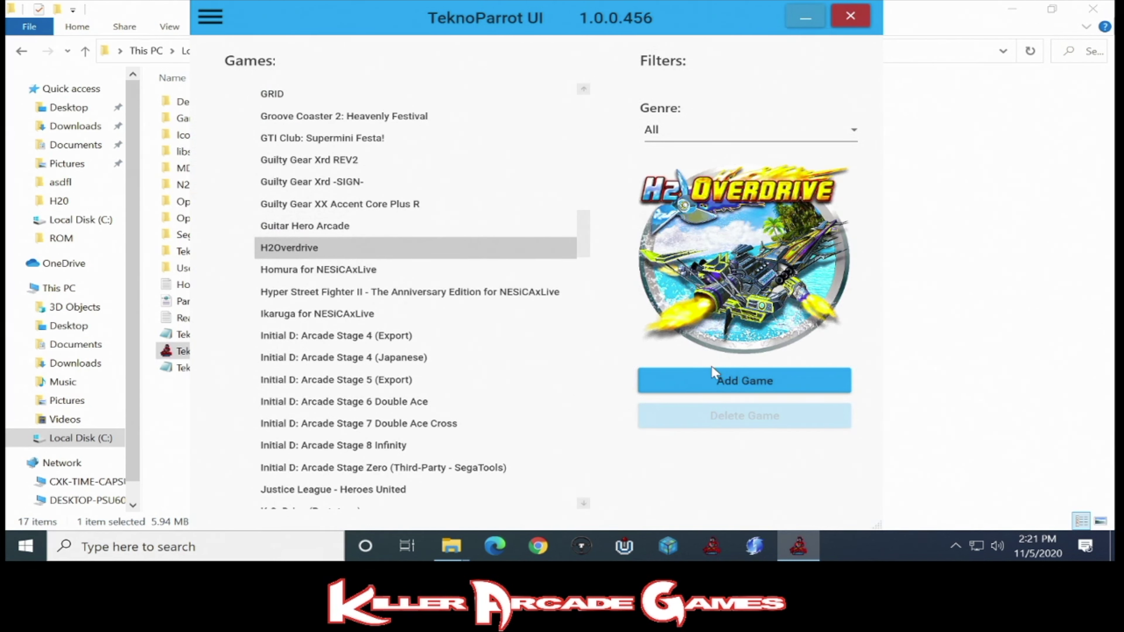
pyautogui.click(742, 382)
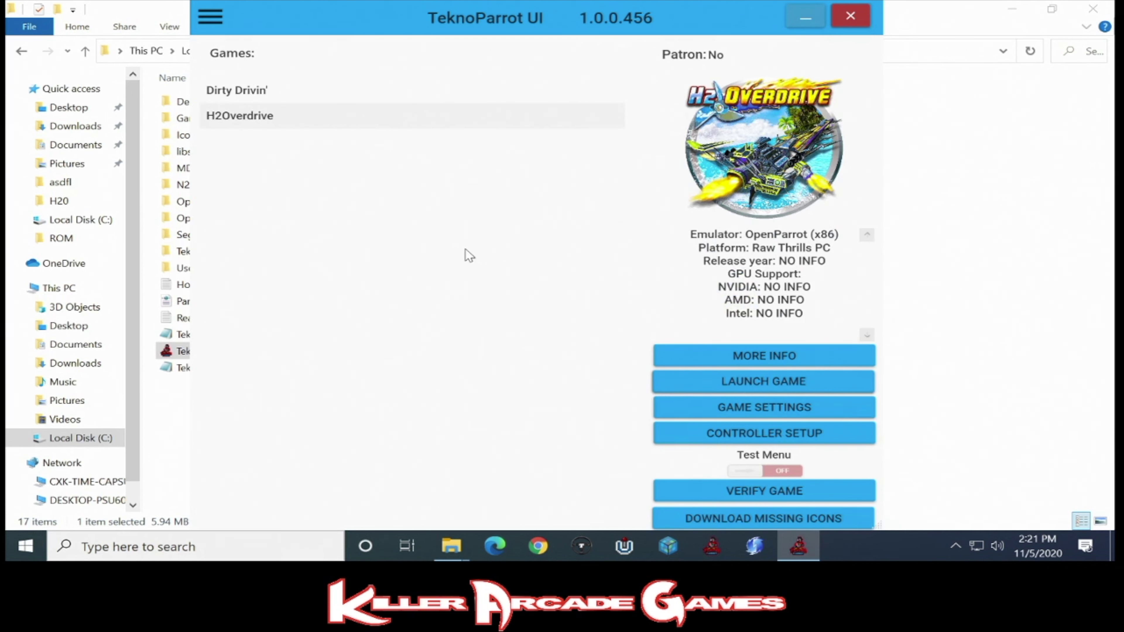
# Save H2Overdrive's game settings with sdaemon.exe from the ROM\H20 folder as the game executable, and launch the game
pyautogui.click(762, 412)
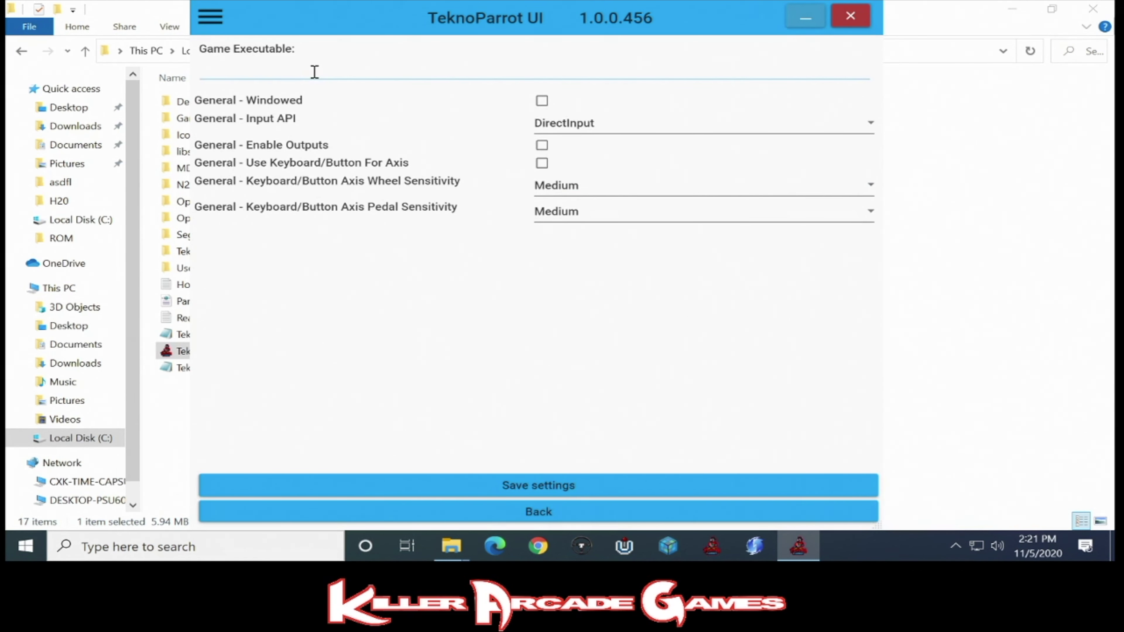
pyautogui.click(390, 70)
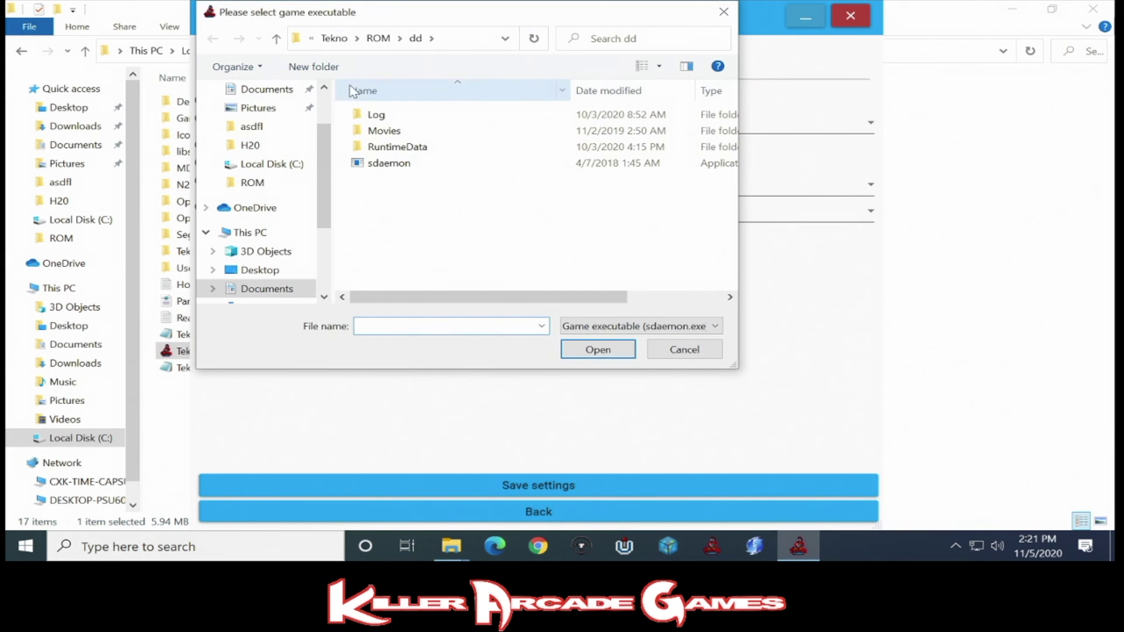
pyautogui.click(379, 40)
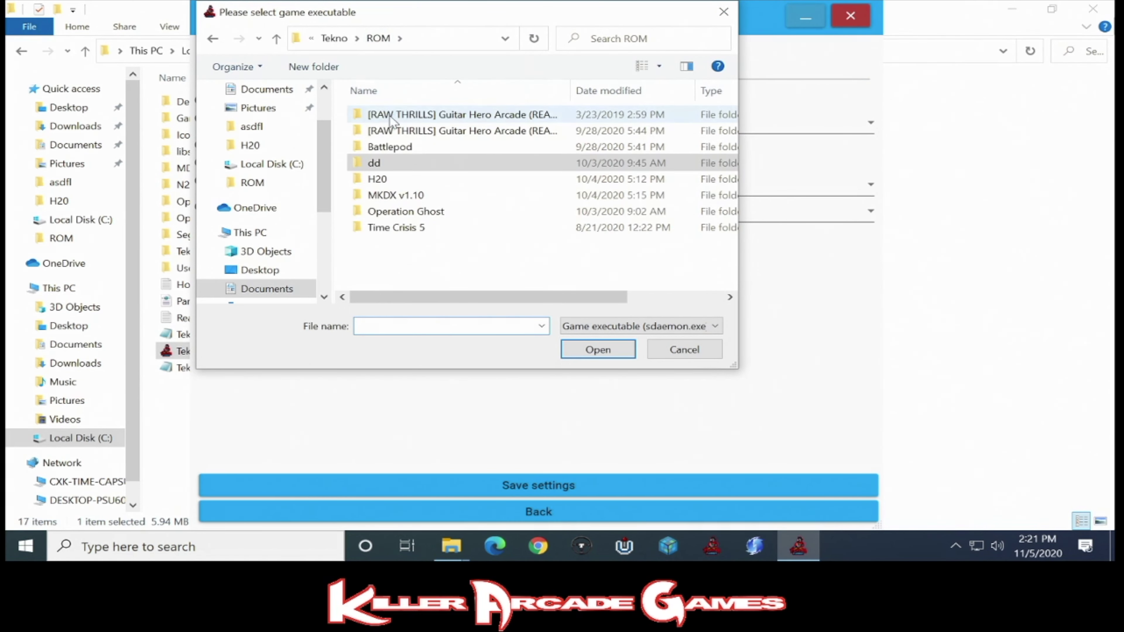
pyautogui.doubleClick(403, 179)
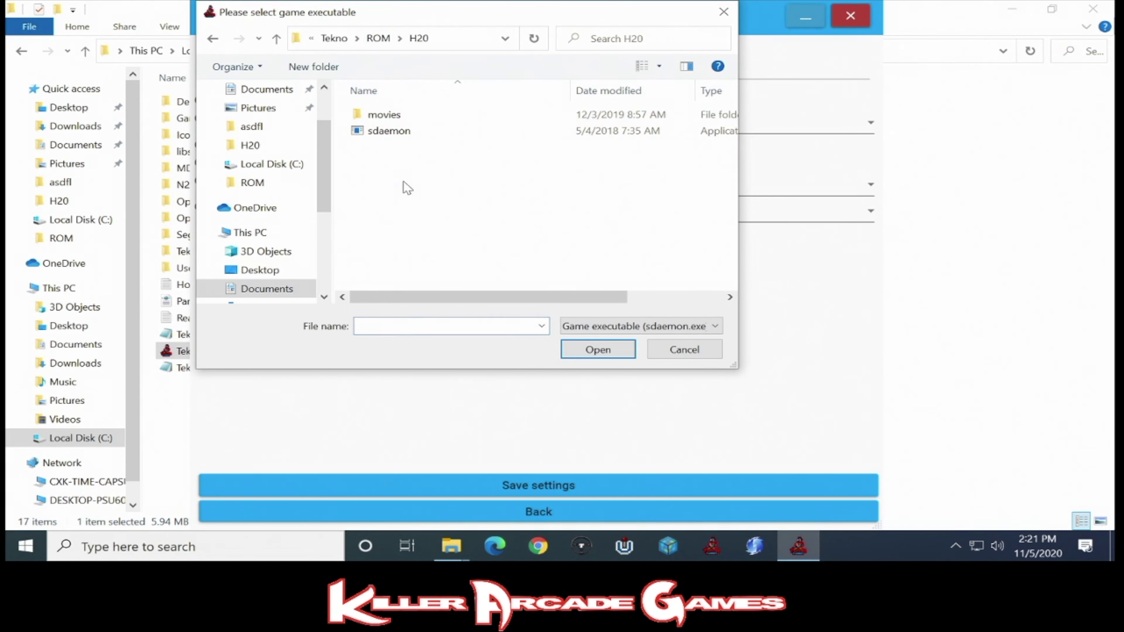
pyautogui.doubleClick(418, 140)
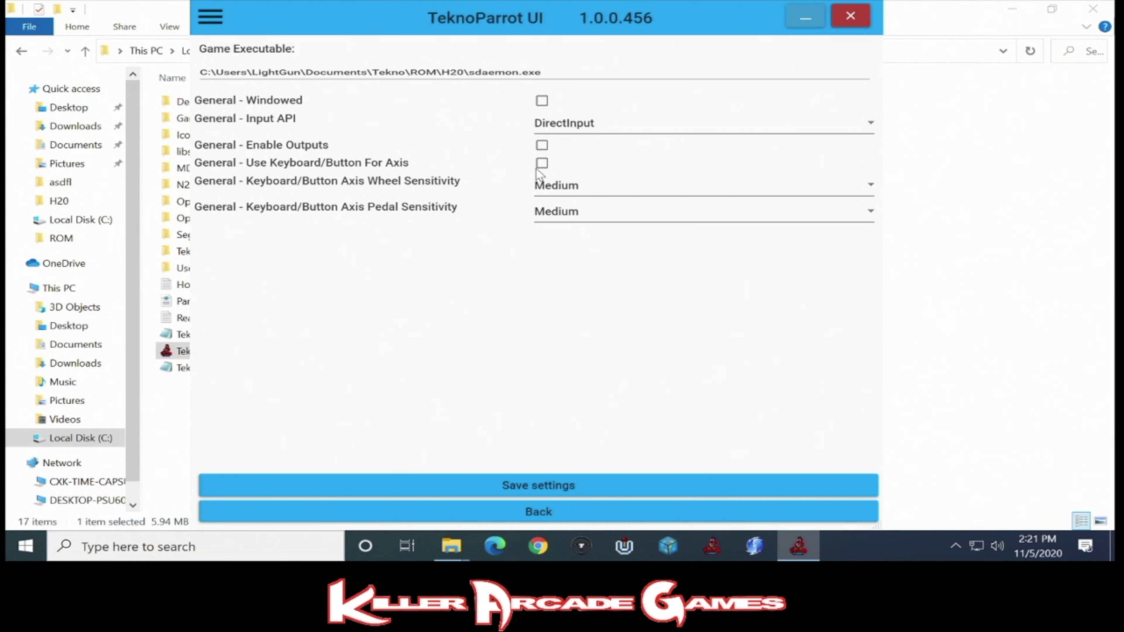
pyautogui.click(525, 490)
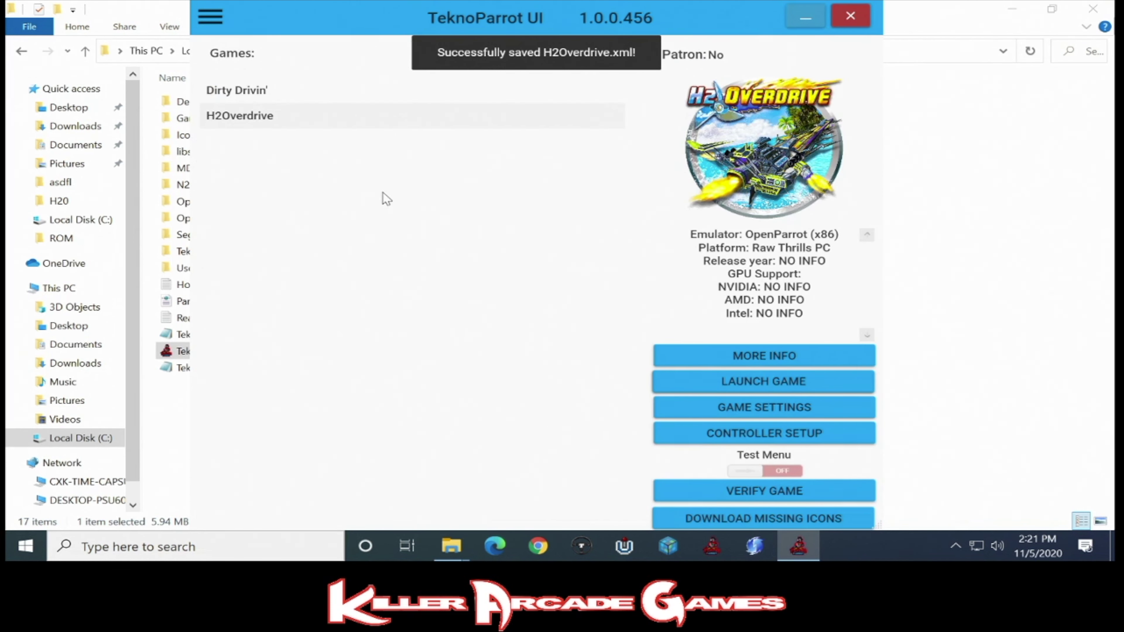
pyautogui.click(780, 388)
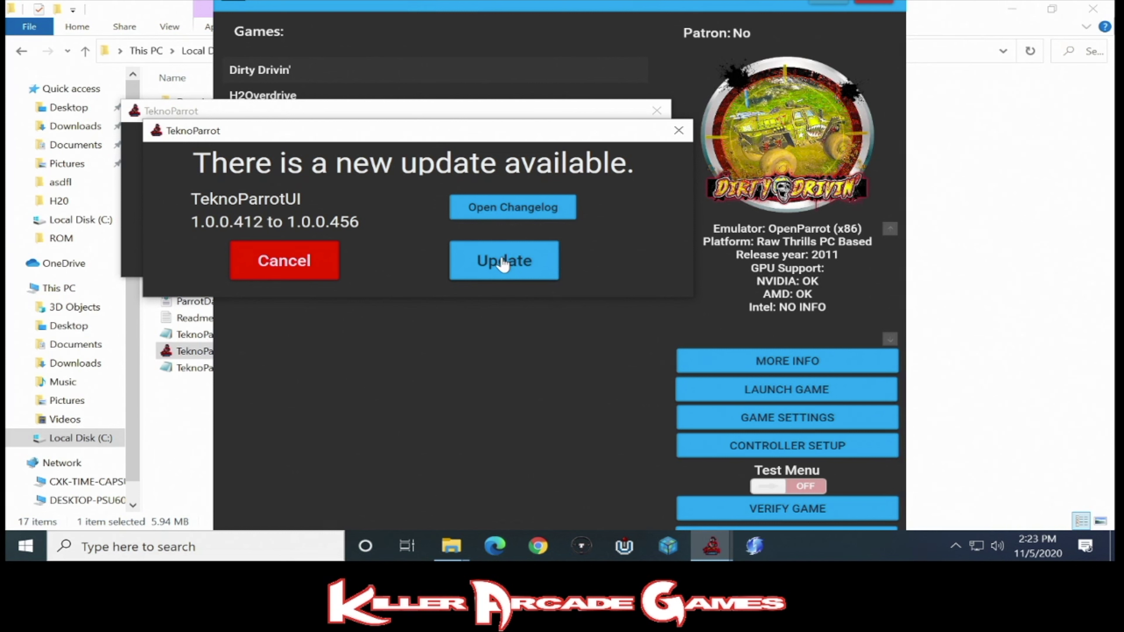
# Update TeknoParrotUI to 1.0.0.456 with a restart, and update TeknoParrot to 1.0.0.301
pyautogui.click(504, 264)
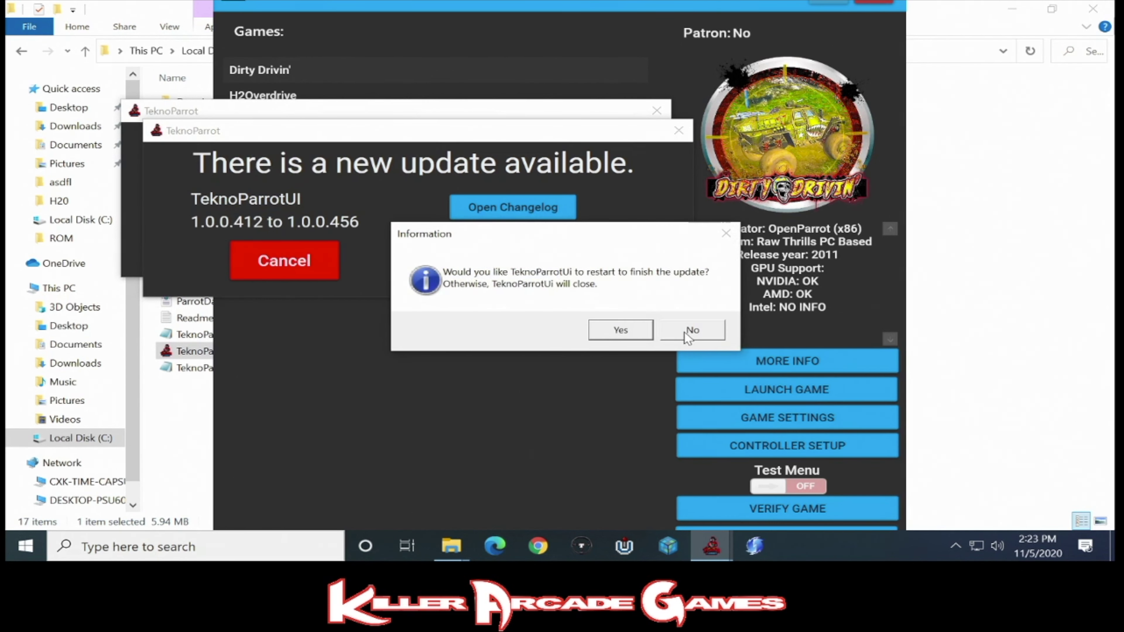
pyautogui.click(637, 328)
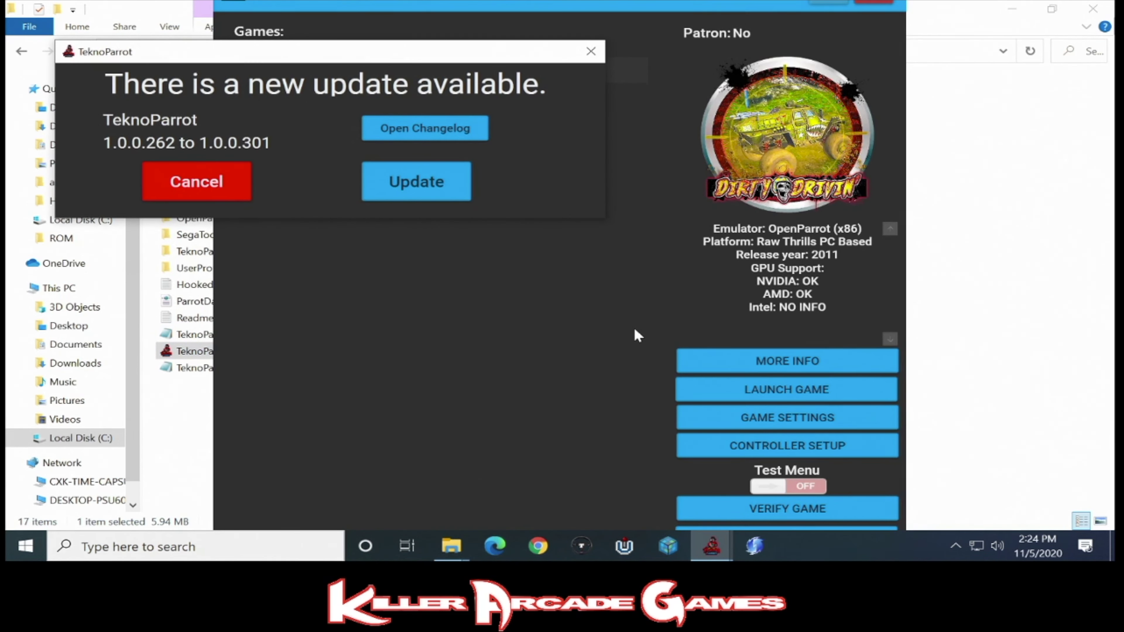
pyautogui.click(427, 185)
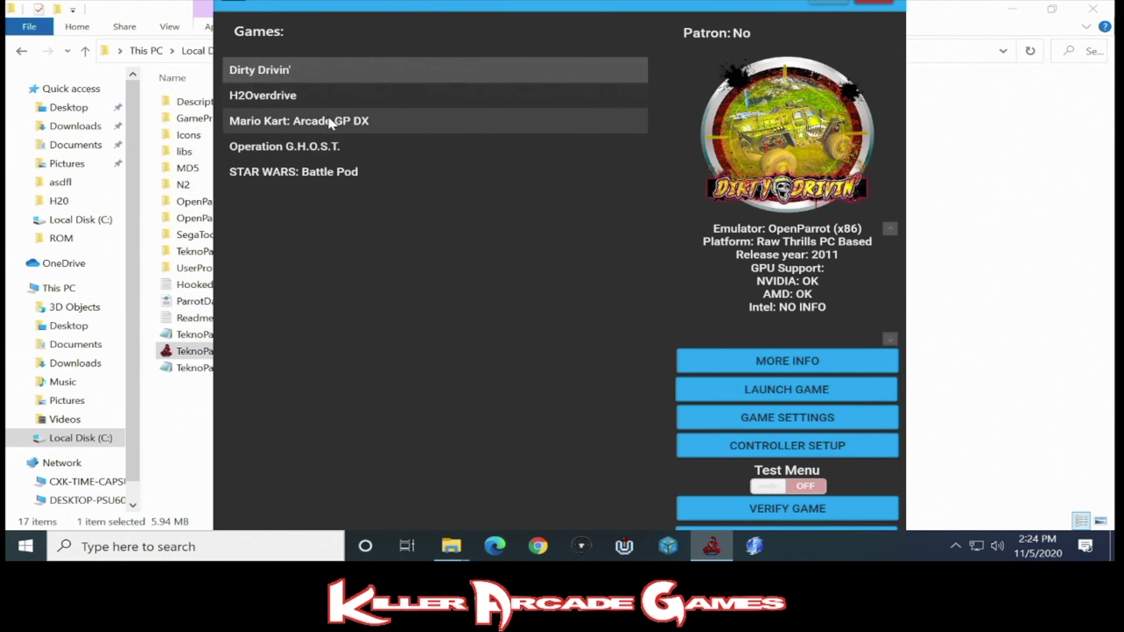
# In the game settings of Mario Kart: Arcade GP DX, choose MK_AGP3_FINAL from the MKDX v1.10 folder as the game executable
pyautogui.click(366, 122)
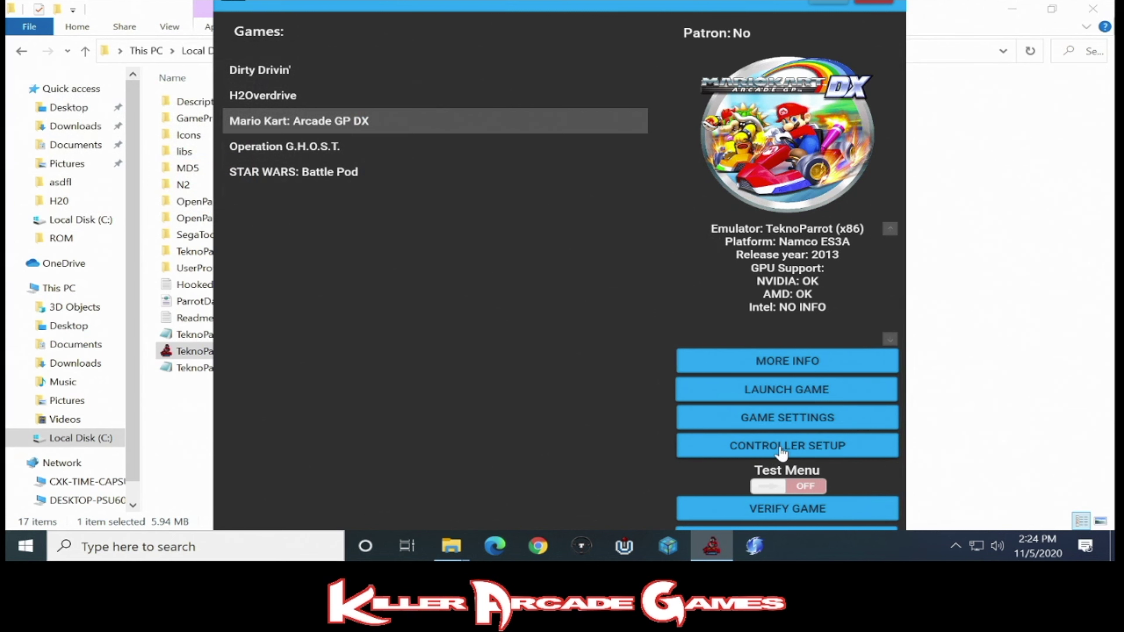
pyautogui.click(761, 418)
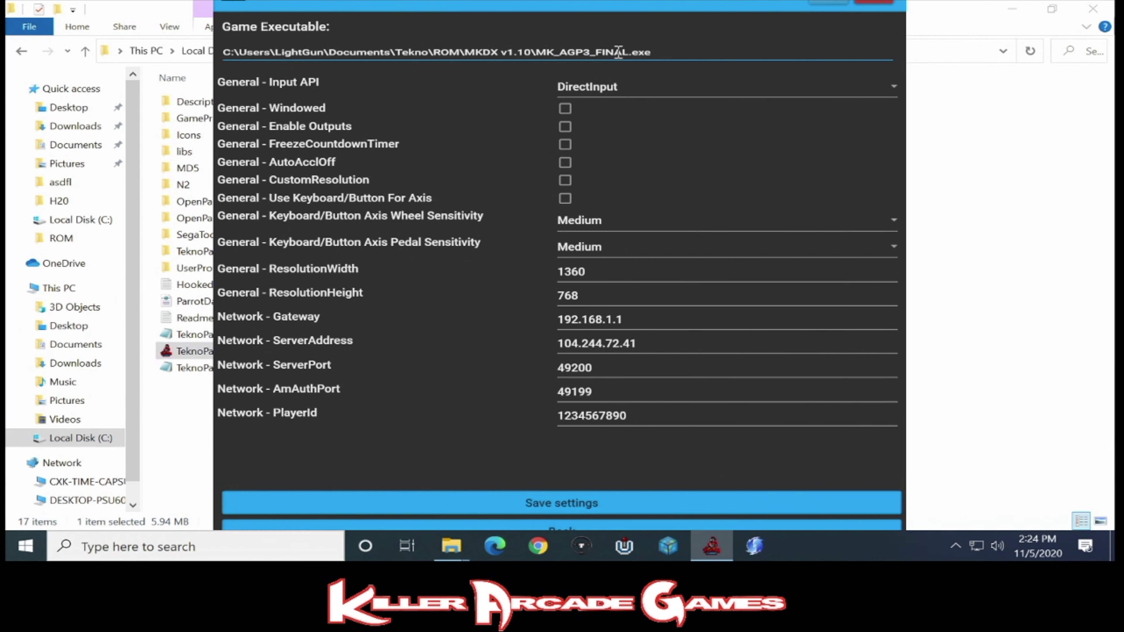
pyautogui.click(646, 53)
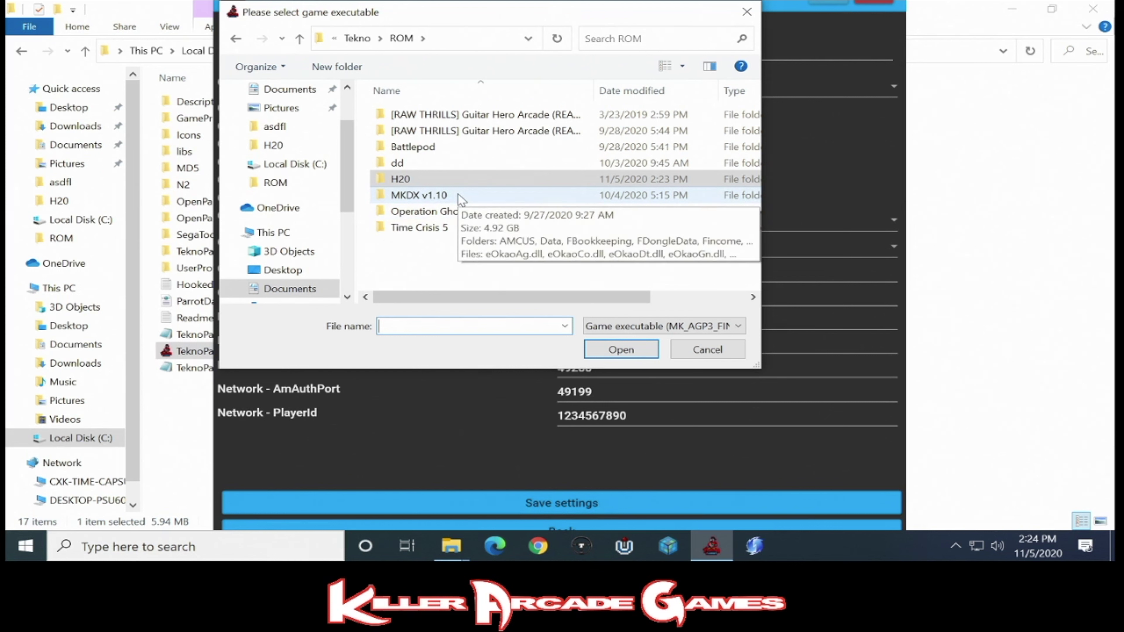
pyautogui.doubleClick(458, 197)
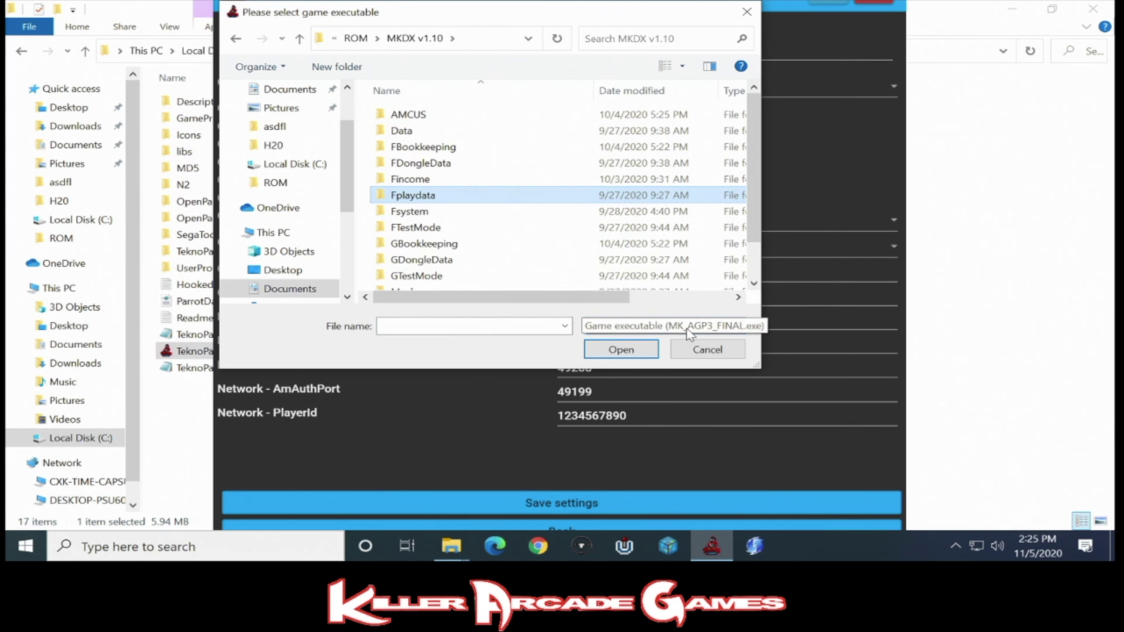
pyautogui.scroll(-1, 747, 230)
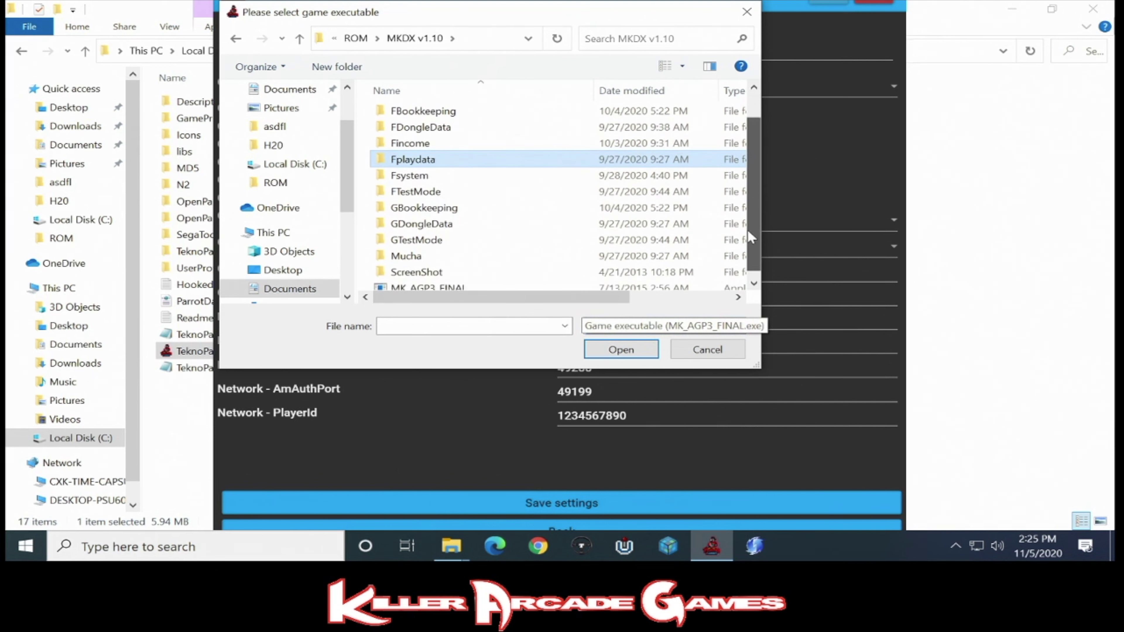
pyautogui.doubleClick(625, 282)
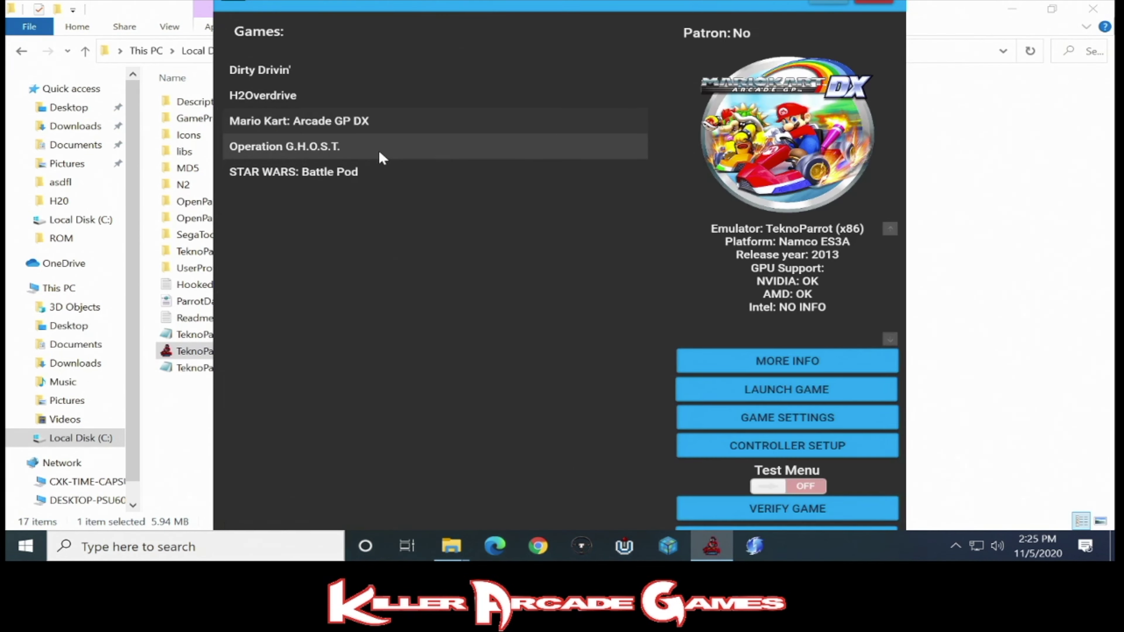
# Select STAR WARS: Battle Pod in the game library and launch it
pyautogui.click(381, 151)
pyautogui.click(369, 174)
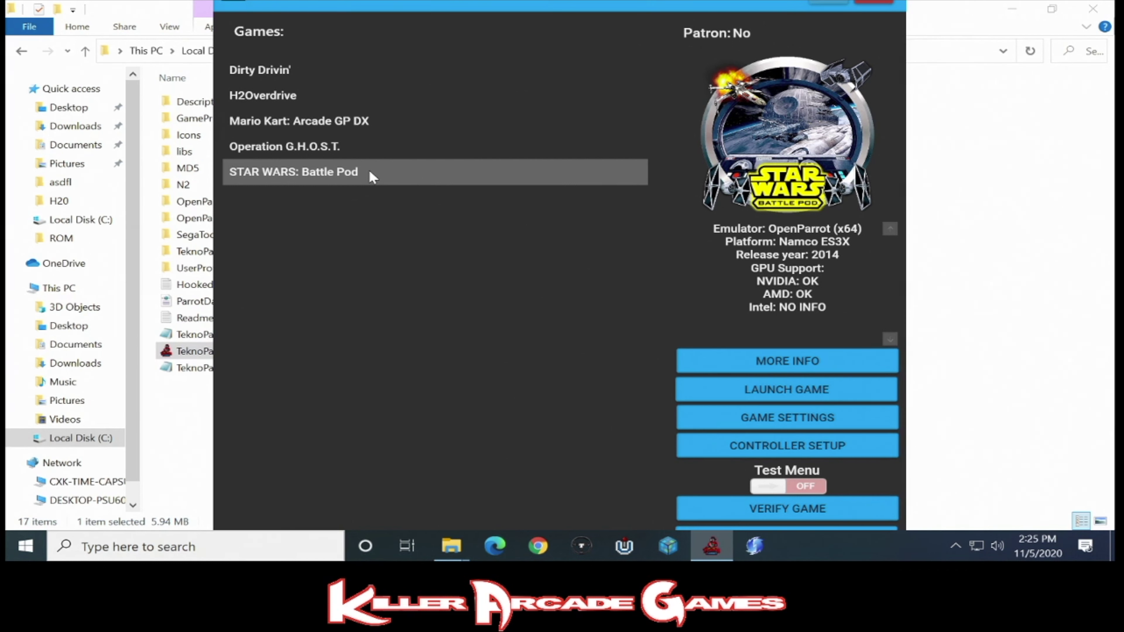
pyautogui.doubleClick(371, 176)
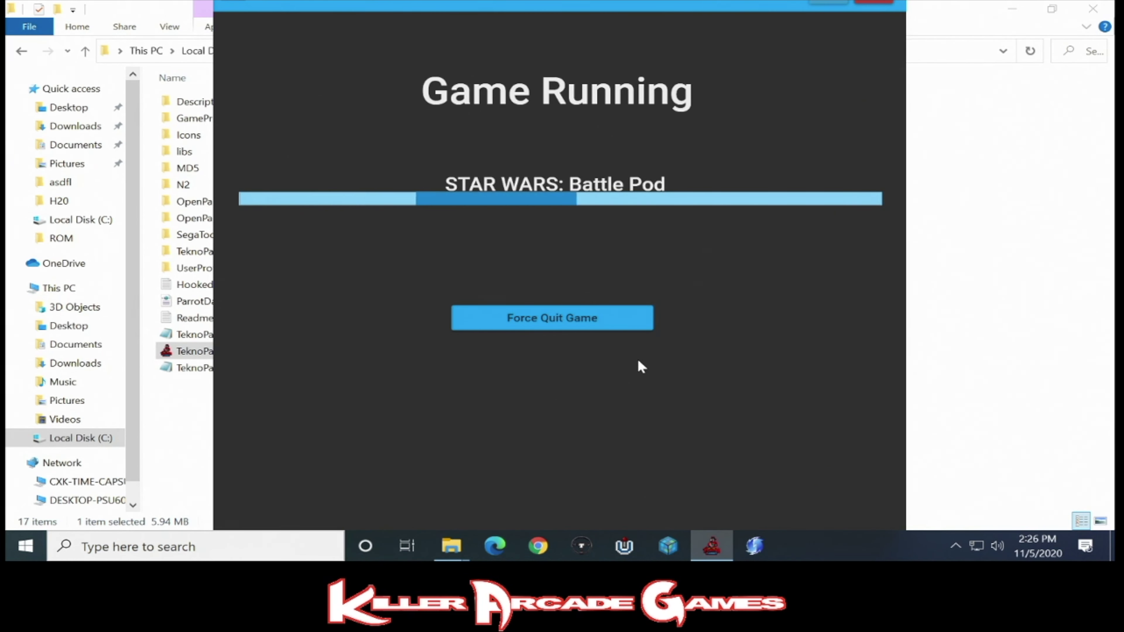